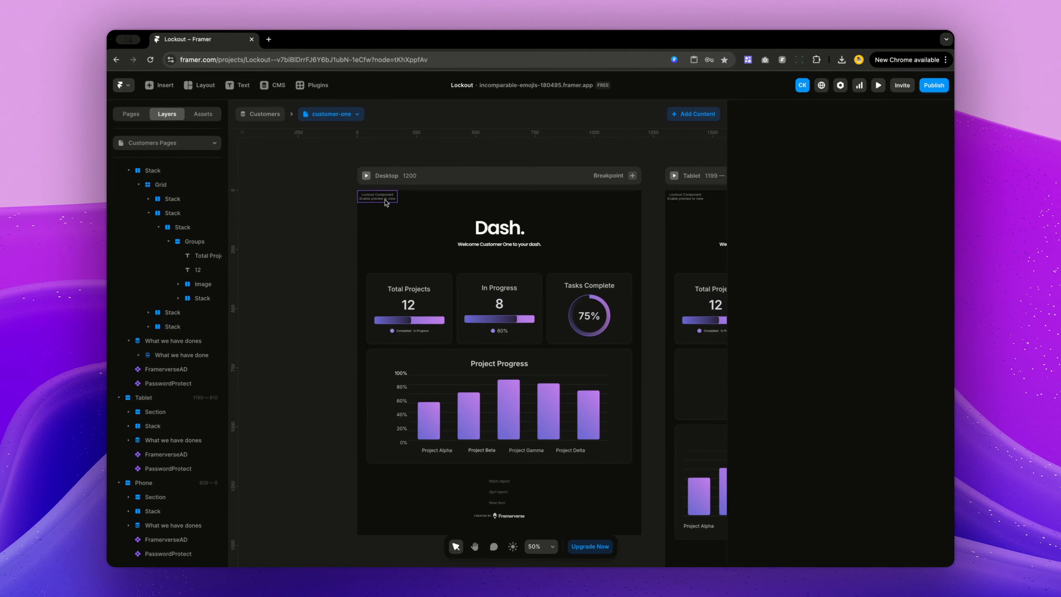
Step: Select the password-protect component and inspect how its Password field is bound to the customer-one CMS item
{"action": "left_click", "coordinate": [384, 201]}
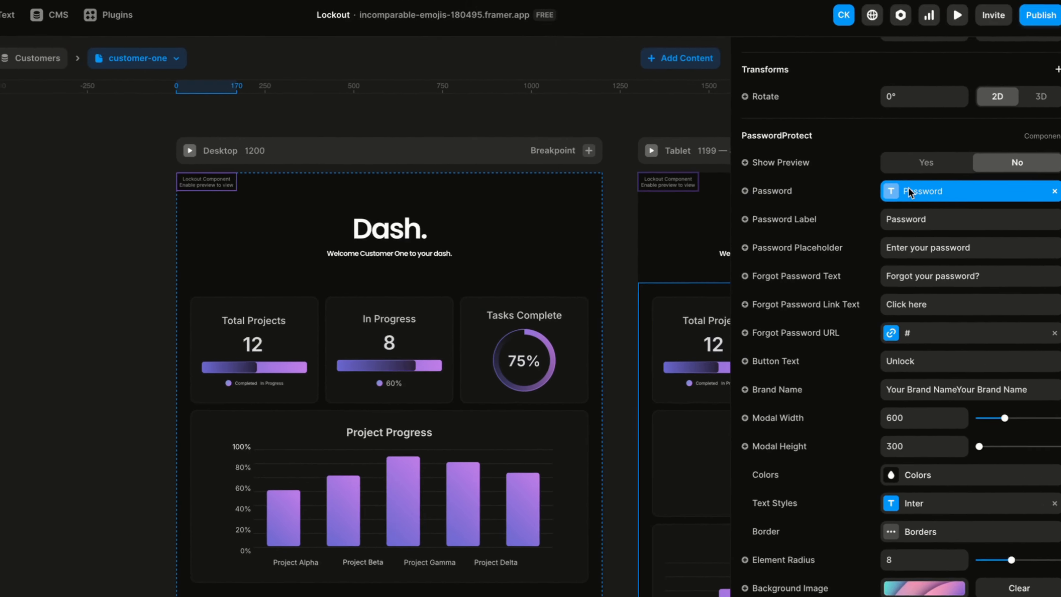
{"action": "left_click", "coordinate": [909, 191]}
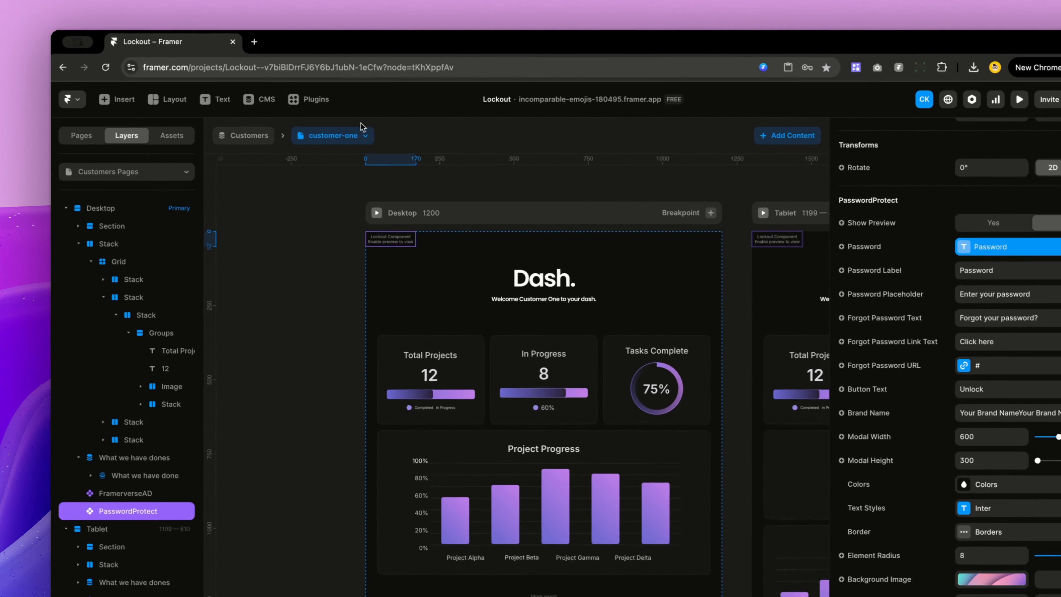
{"action": "left_click", "coordinate": [476, 157]}
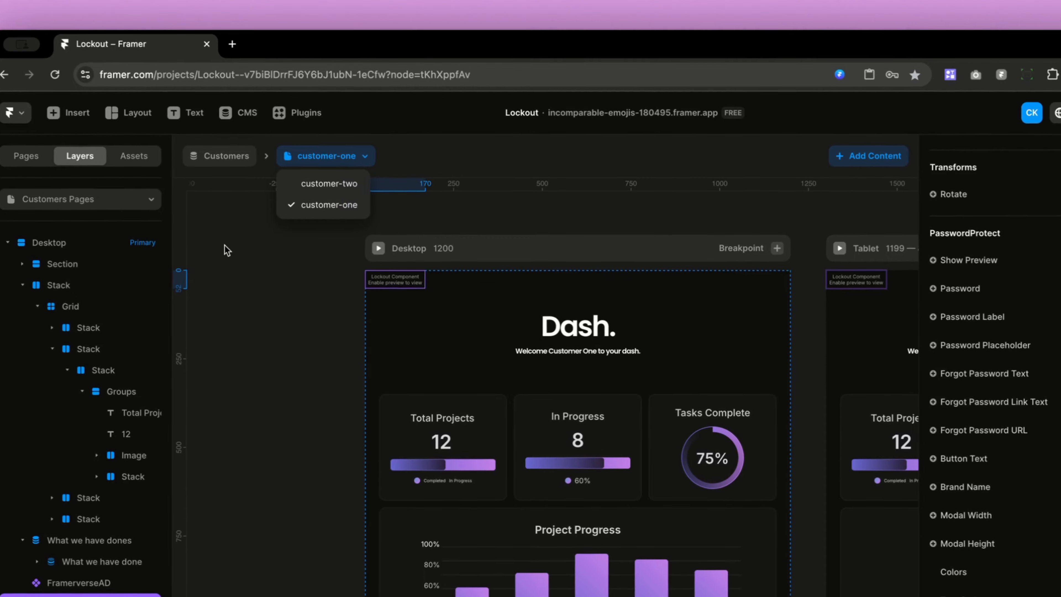
{"action": "left_click", "coordinate": [227, 250]}
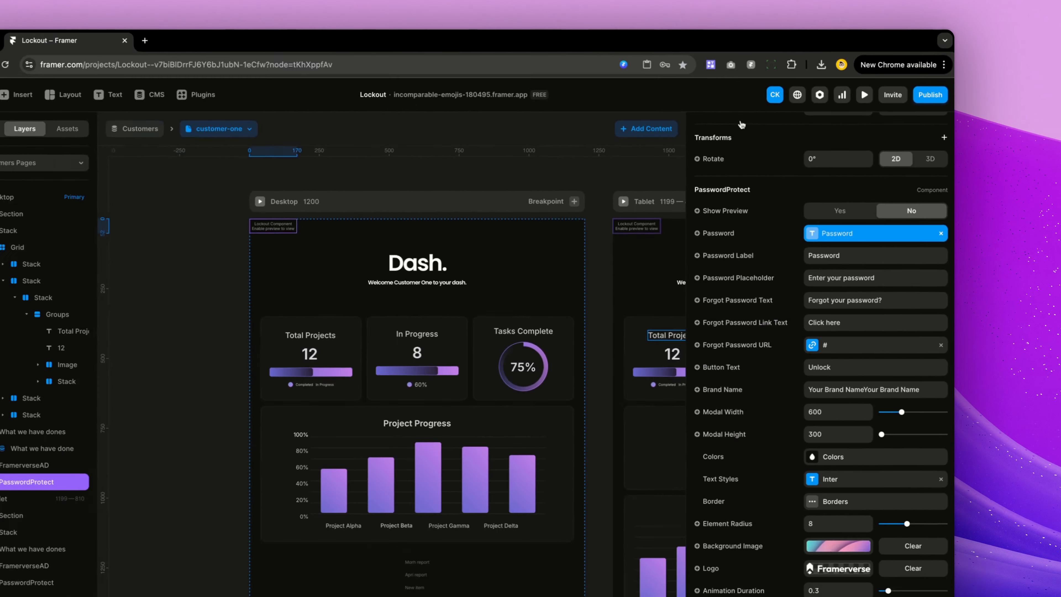
Step: Preview the page, enter the customer-one password to unlock the dashboard, and return to the editor
{"action": "left_click", "coordinate": [864, 95]}
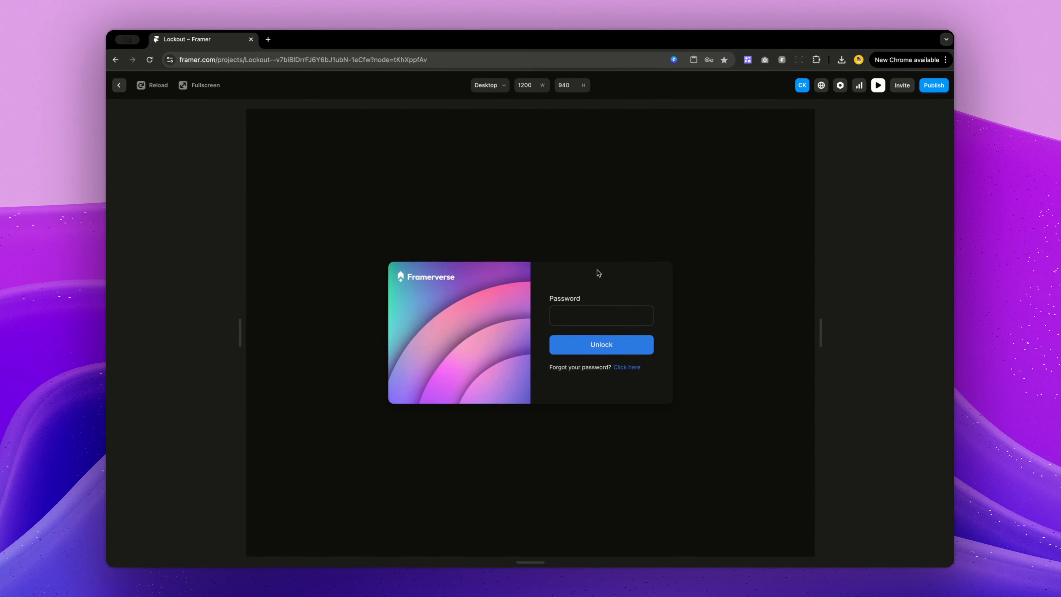
{"action": "left_click", "coordinate": [575, 315]}
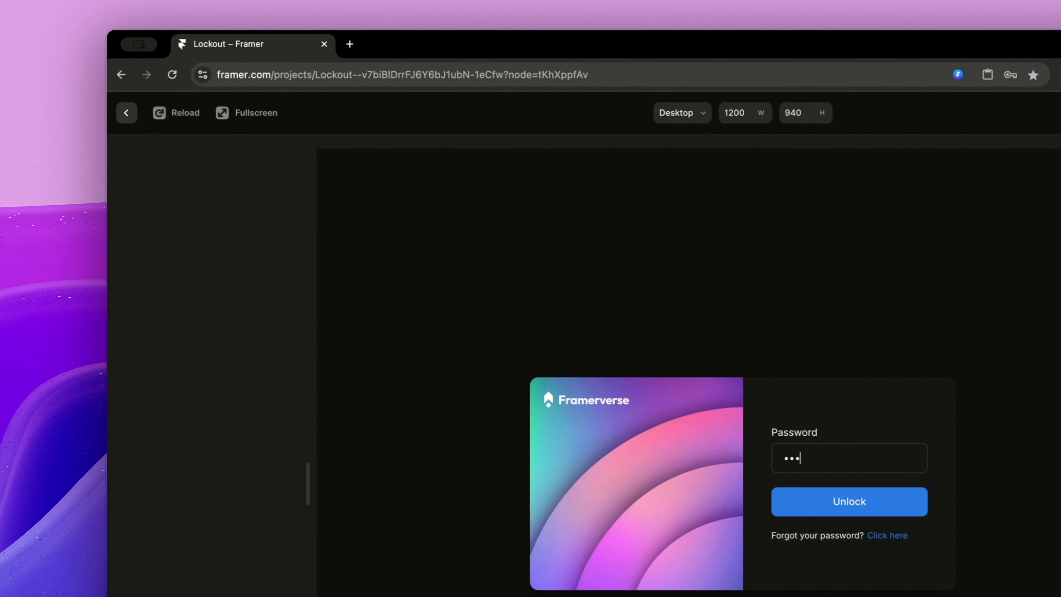
{"action": "key", "text": "Return"}
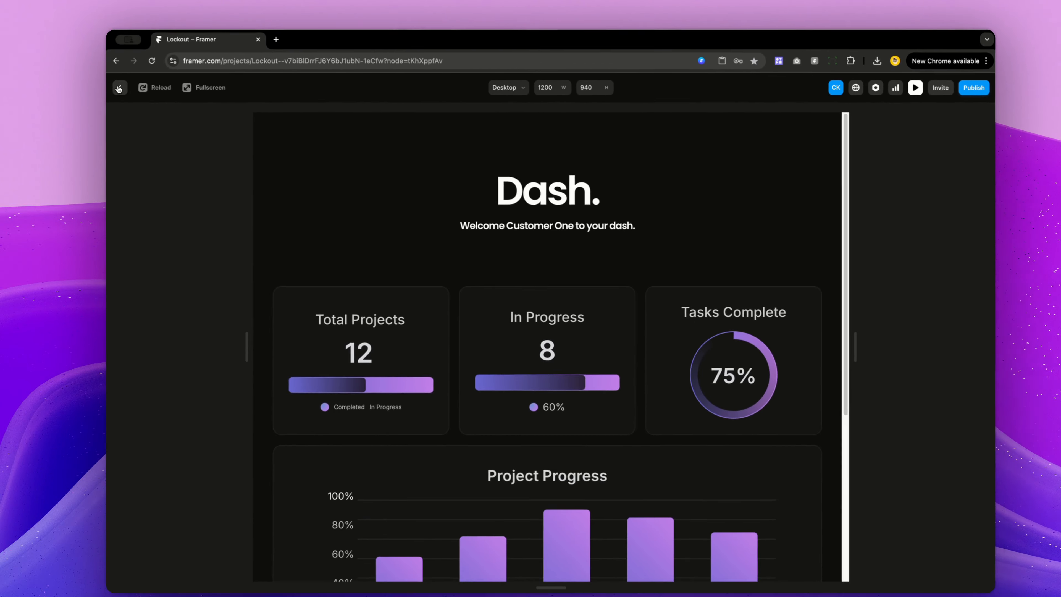
{"action": "left_click", "coordinate": [120, 88]}
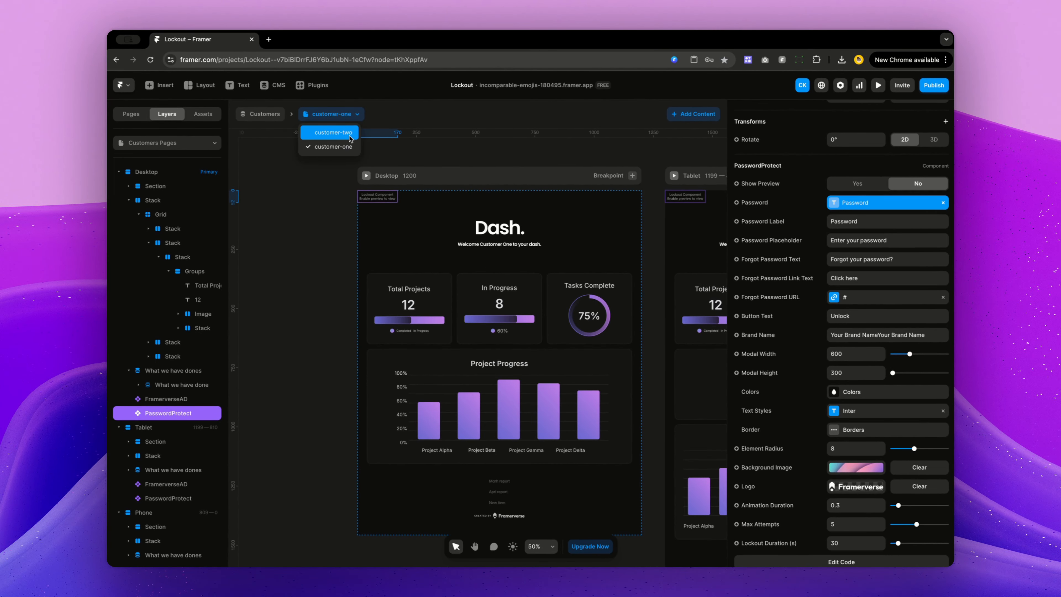
Step: Switch to the customer-two CMS item, preview it, and enter an incorrect password
{"action": "left_click", "coordinate": [333, 132]}
{"action": "left_click", "coordinate": [878, 85]}
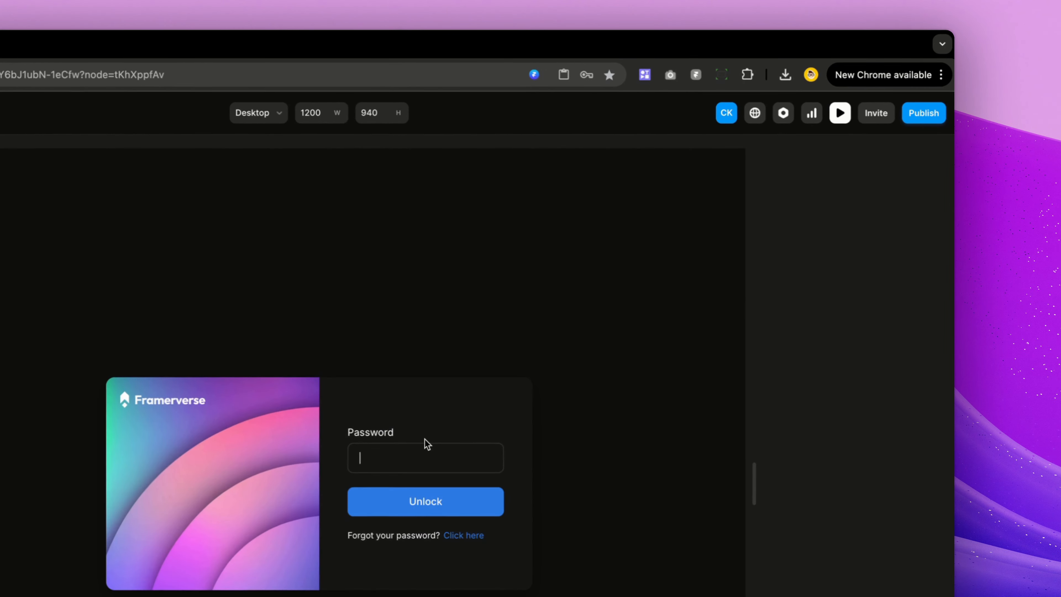
{"action": "type", "text": "•••"}
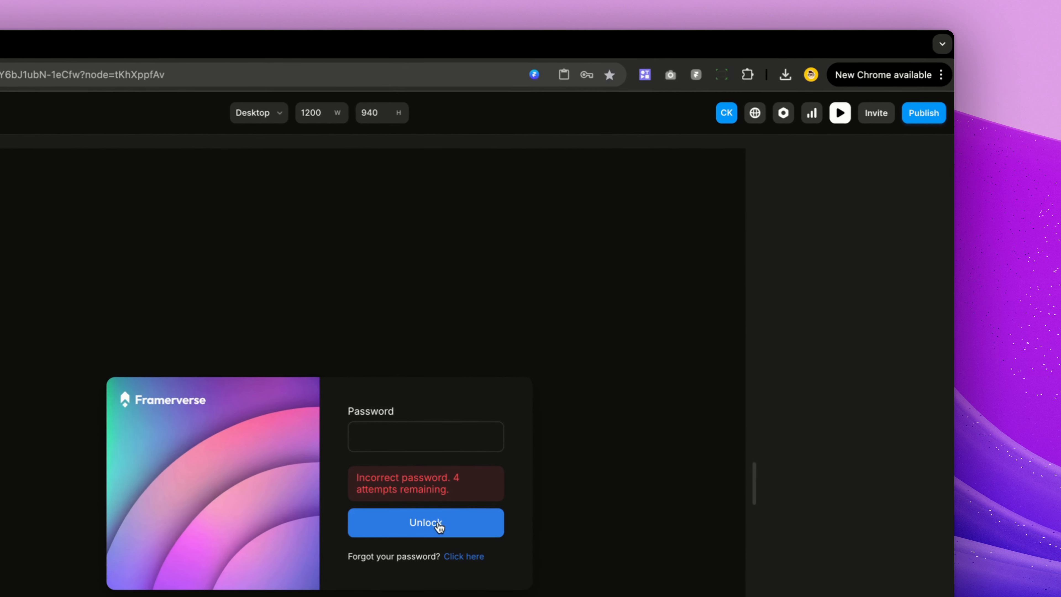
Step: Enter the correct customer-two password to unlock its dashboard, then return to the editor
{"action": "left_click", "coordinate": [568, 295]}
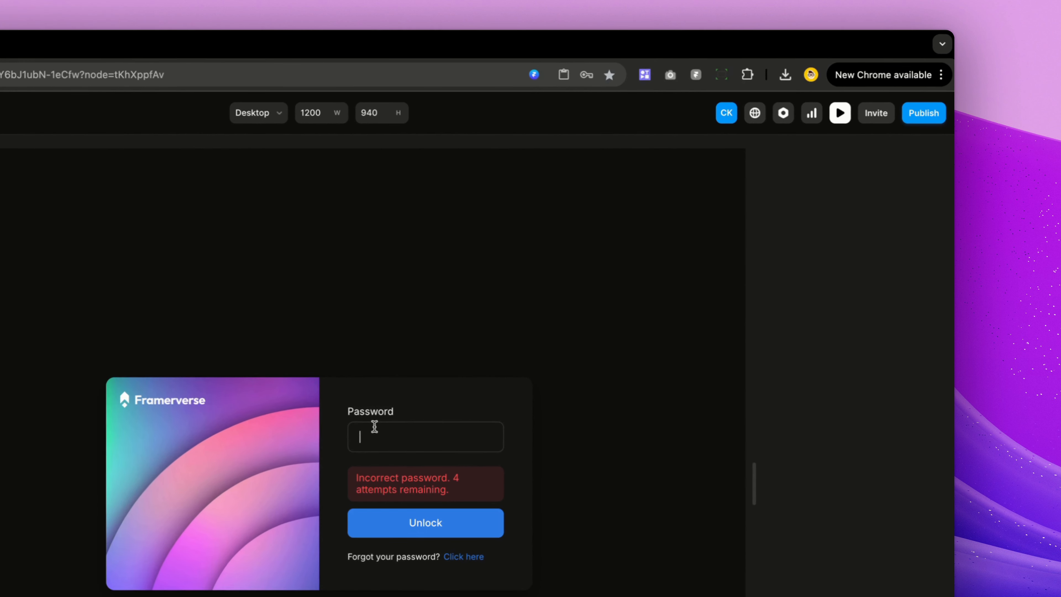
{"action": "type", "text": "•••••"}
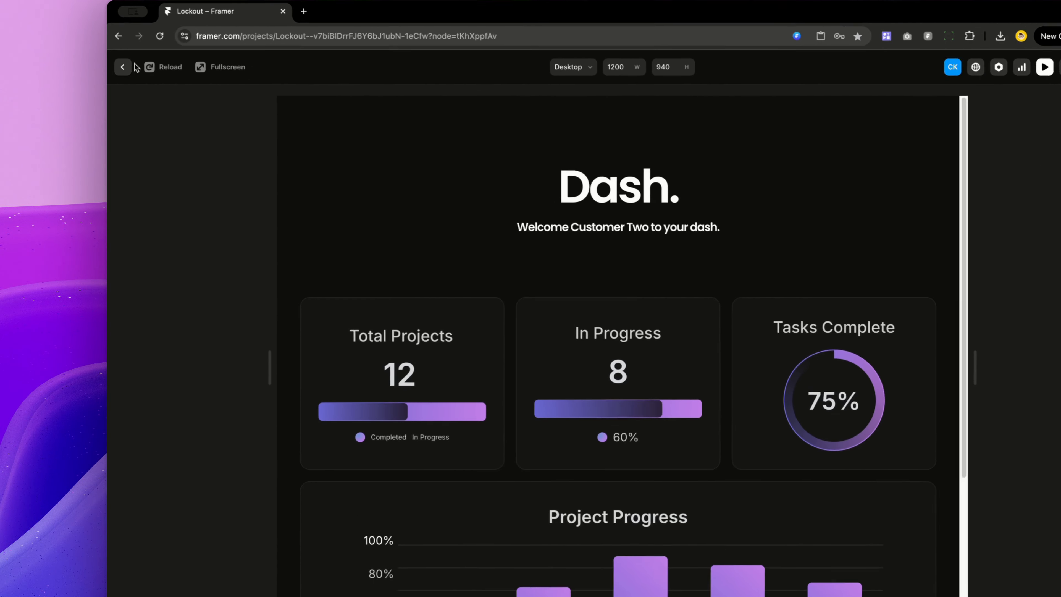
{"action": "left_click", "coordinate": [126, 43]}
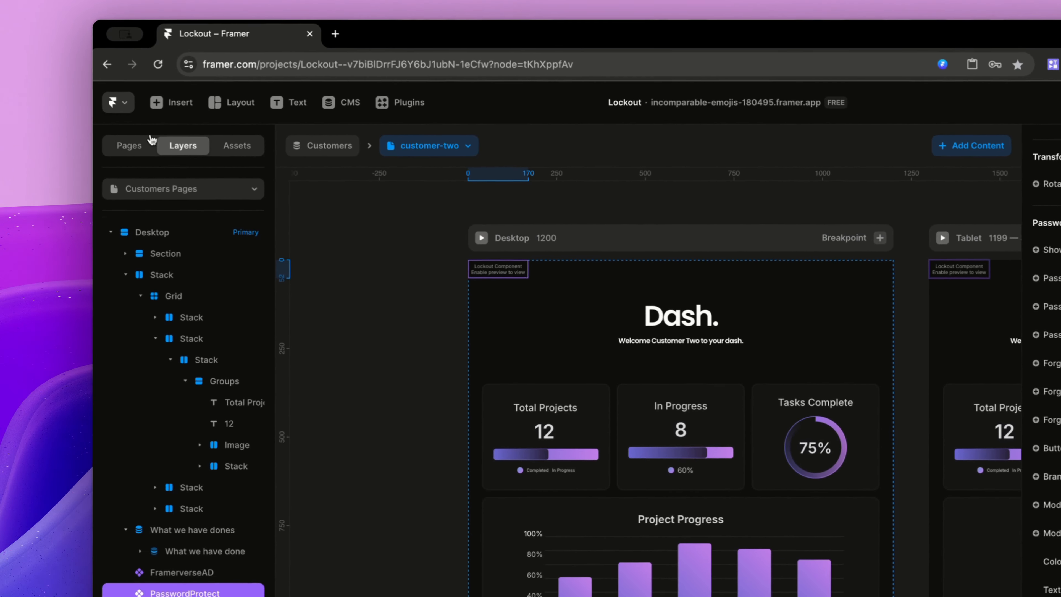
Step: Enable Show Preview on the Desktop breakpoint's password-protect component
{"action": "left_click", "coordinate": [134, 116]}
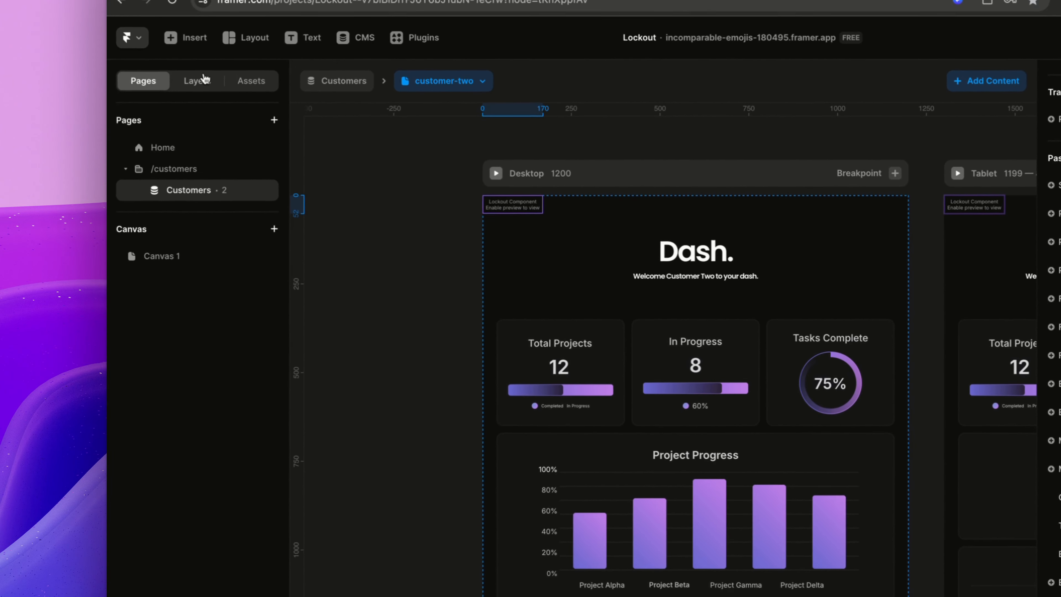
{"action": "left_click", "coordinate": [167, 113]}
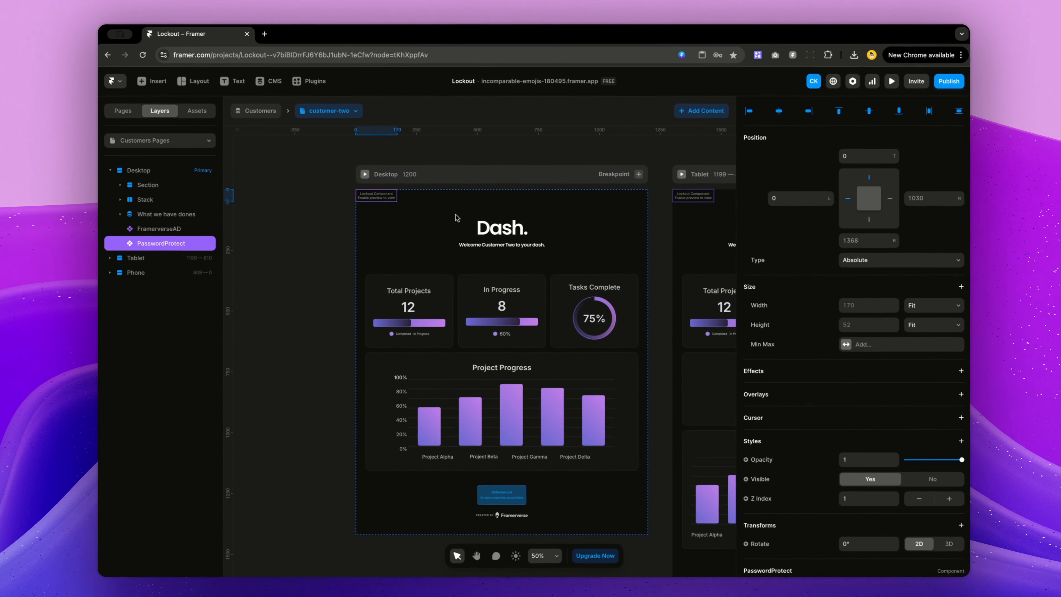
{"action": "scroll", "coordinate": [809, 313], "scroll_direction": "down", "scroll_amount": 5}
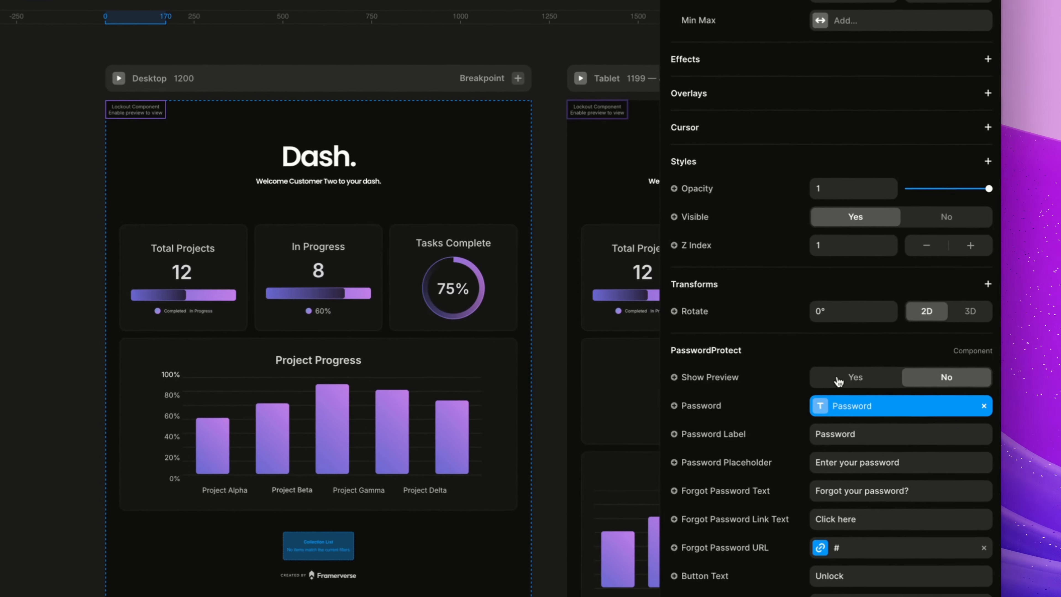
{"action": "left_click", "coordinate": [1038, 416]}
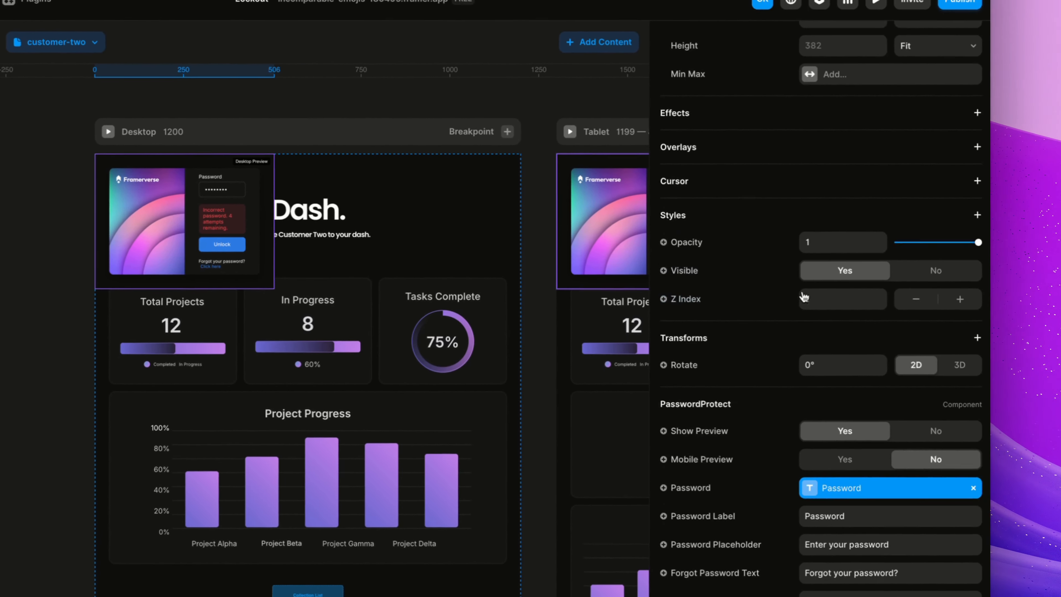
{"action": "scroll", "coordinate": [1044, 233], "scroll_direction": "up", "scroll_amount": 5}
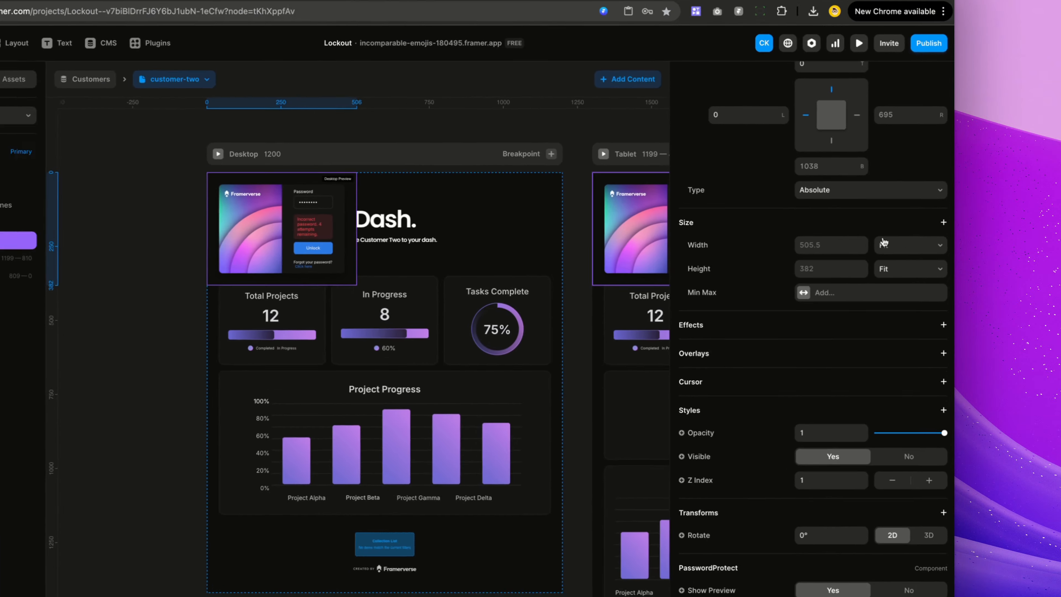
Step: Set the component's width to 100% relative and its height to 800
{"action": "left_click", "coordinate": [902, 243]}
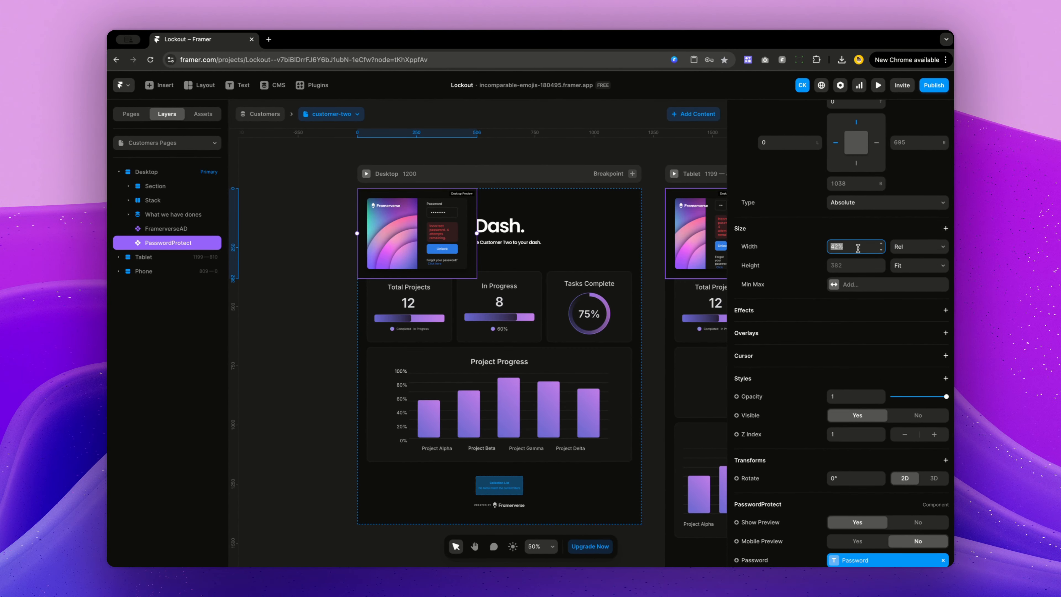
{"action": "key", "text": "Return"}
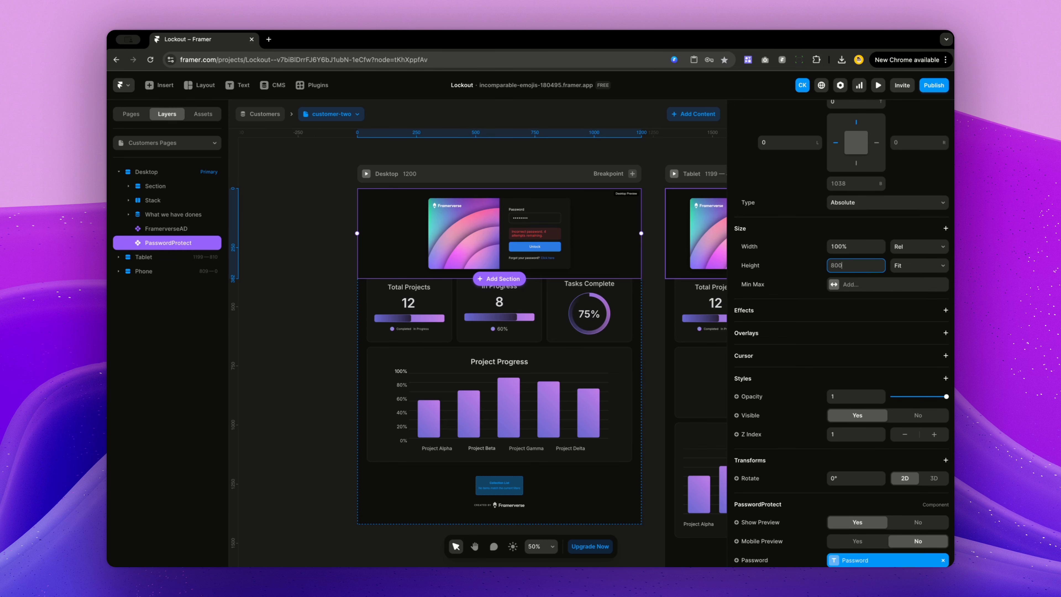
{"action": "key", "text": "Return"}
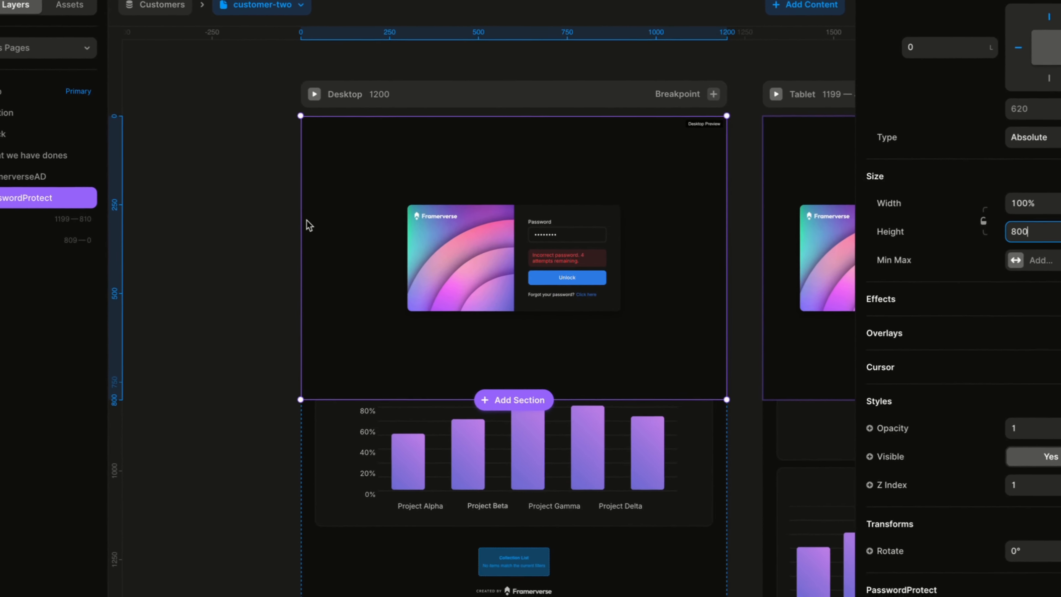
Step: Select the Phone breakpoint's password-protect component and turn on Mobile Preview
{"action": "left_click", "coordinate": [214, 209]}
{"action": "left_click_drag", "start_coordinate": [493, 75], "coordinate": [251, 76]}
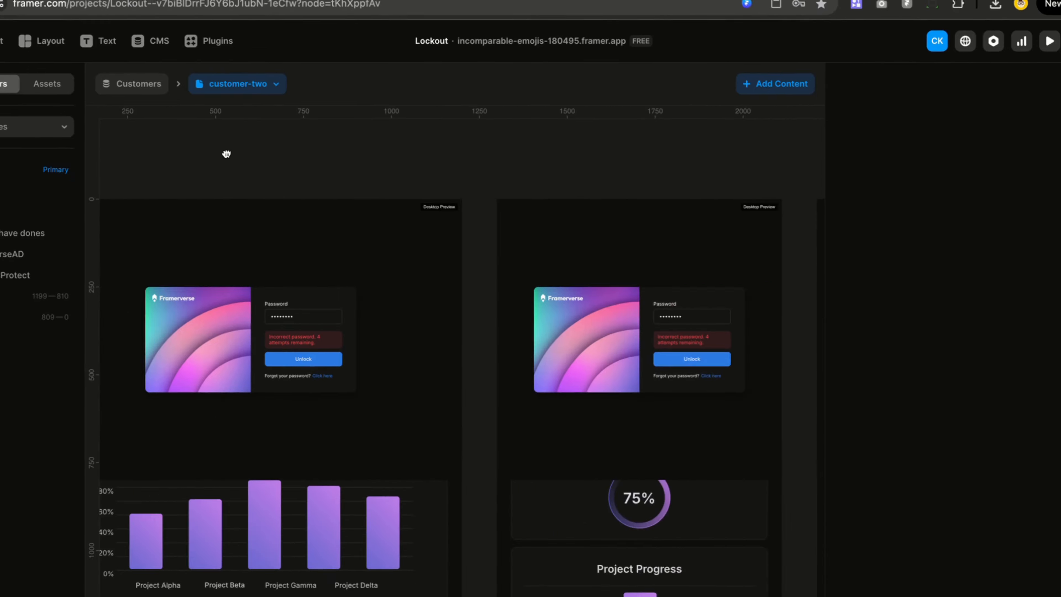
{"action": "left_click_drag", "start_coordinate": [668, 142], "coordinate": [355, 155]}
{"action": "left_click", "coordinate": [519, 238]}
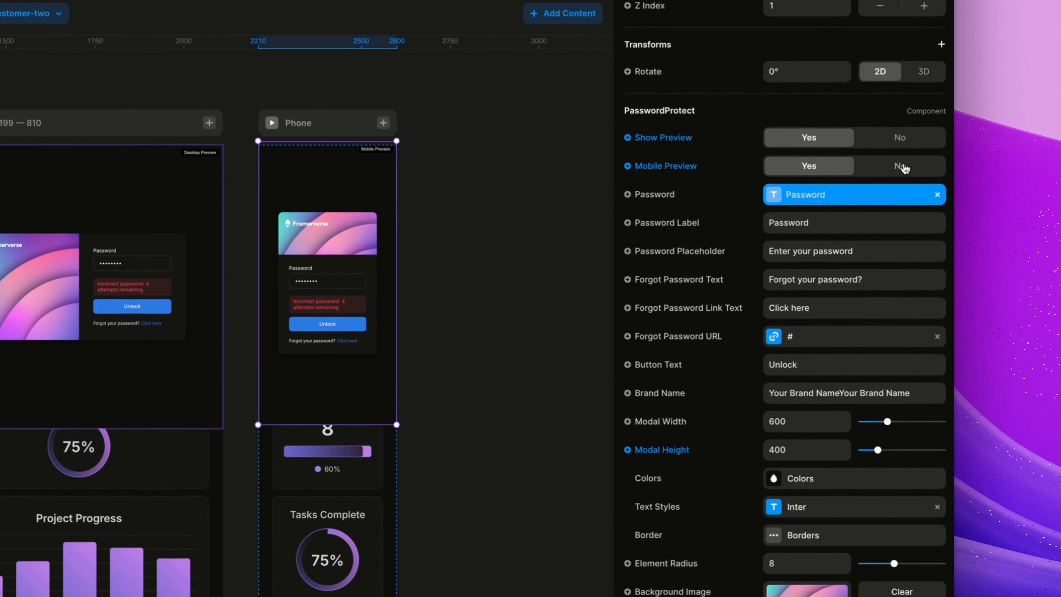
{"action": "left_click", "coordinate": [895, 170]}
{"action": "left_click", "coordinate": [841, 169]}
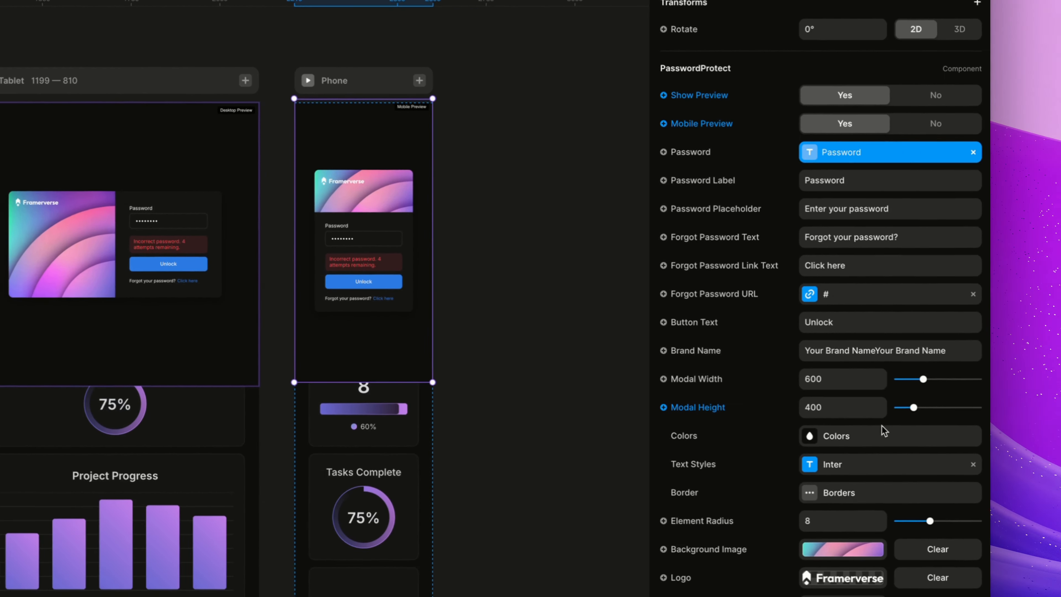
Step: Set the phone component's Modal Height to 560
{"action": "left_click", "coordinate": [849, 405]}
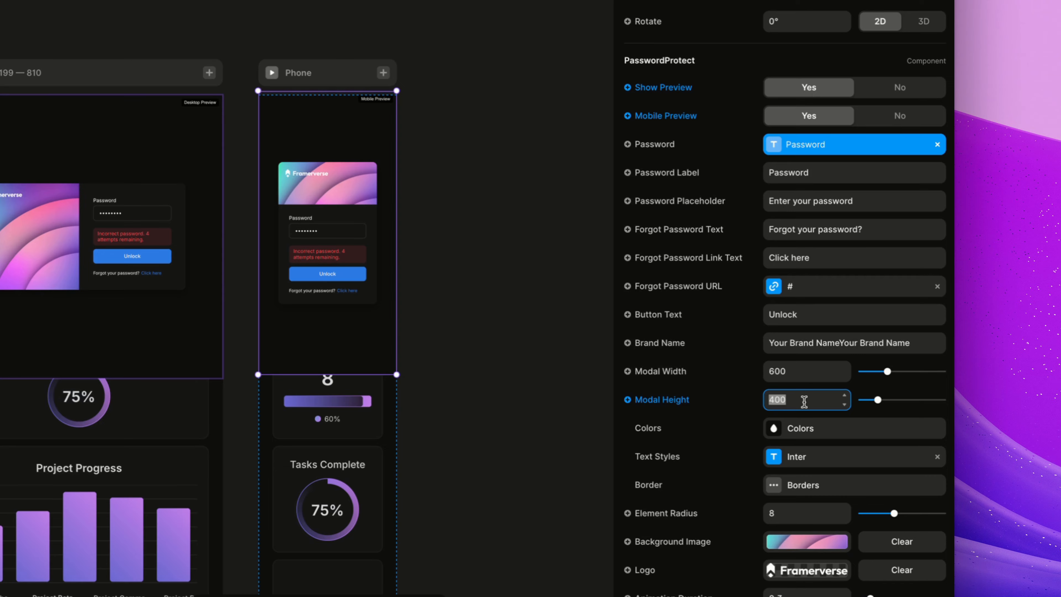
{"action": "type", "text": "560"}
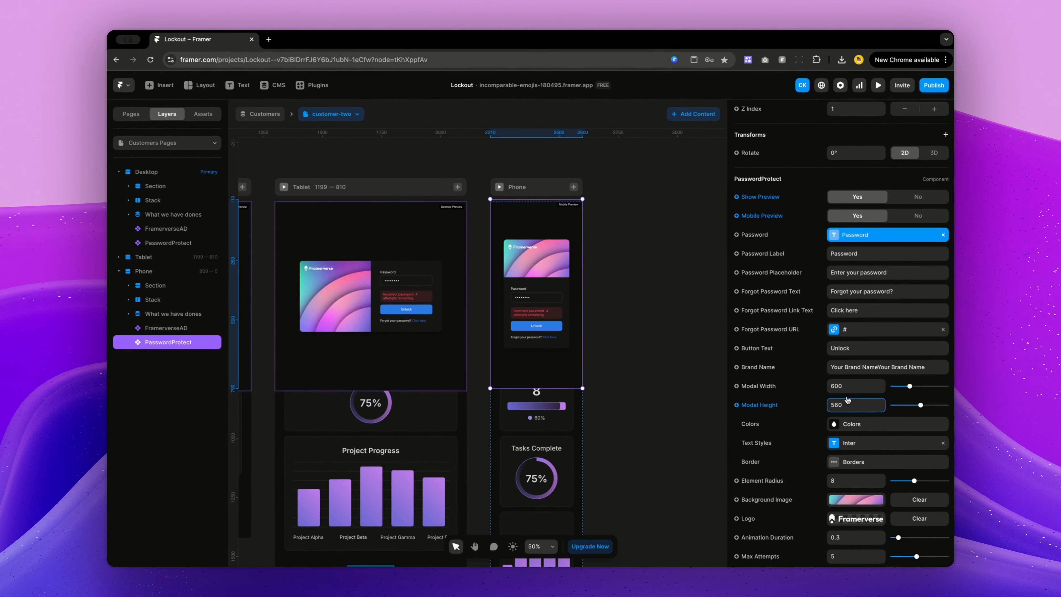
{"action": "type", "text": "5"}
{"action": "left_click", "coordinate": [657, 318]}
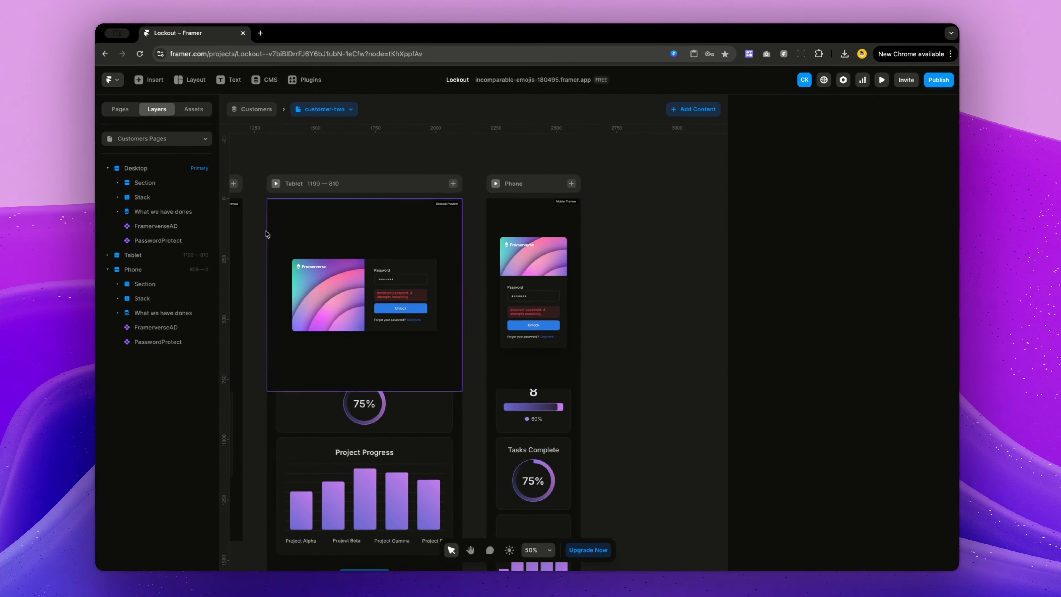
Step: Open the customer-two CMS item to check its Password field
{"action": "left_click", "coordinate": [268, 234]}
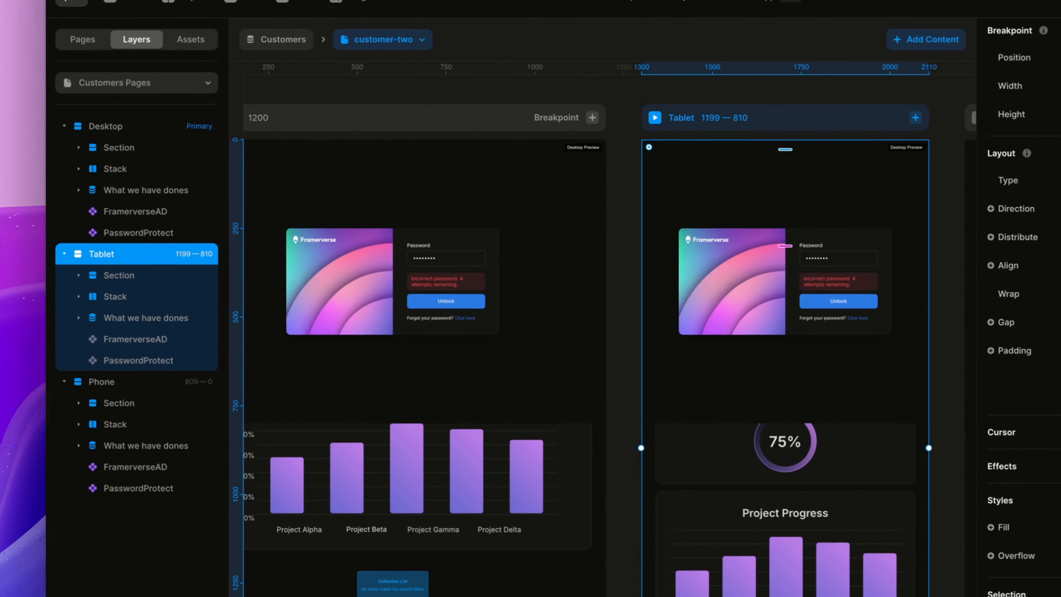
{"action": "left_click", "coordinate": [135, 230]}
{"action": "scroll", "coordinate": [893, 386], "scroll_direction": "down", "scroll_amount": 6}
{"action": "scroll", "coordinate": [892, 387], "scroll_direction": "down", "scroll_amount": 1}
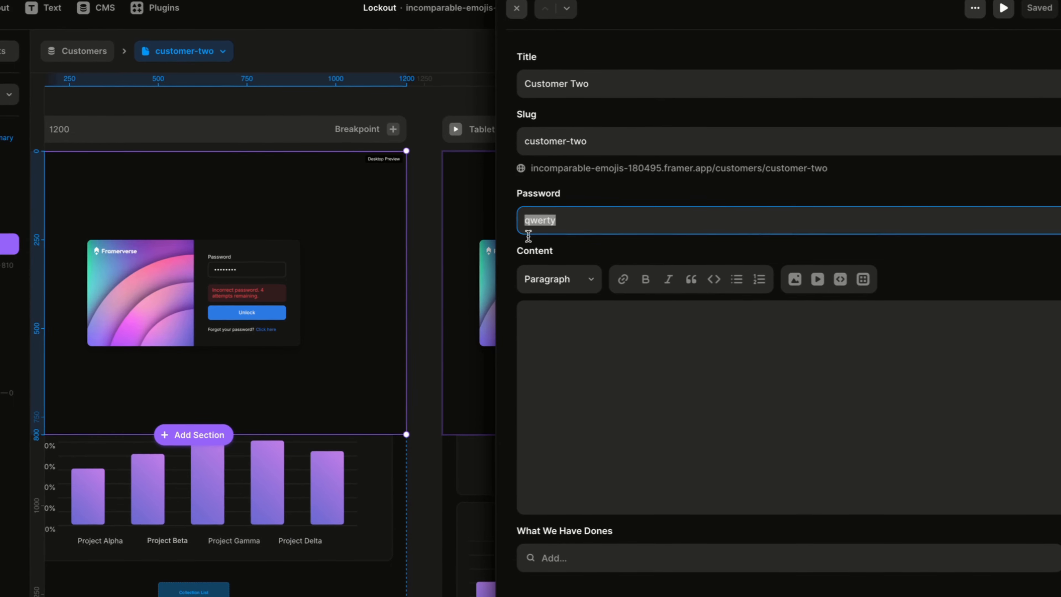
{"action": "left_click", "coordinate": [372, 239]}
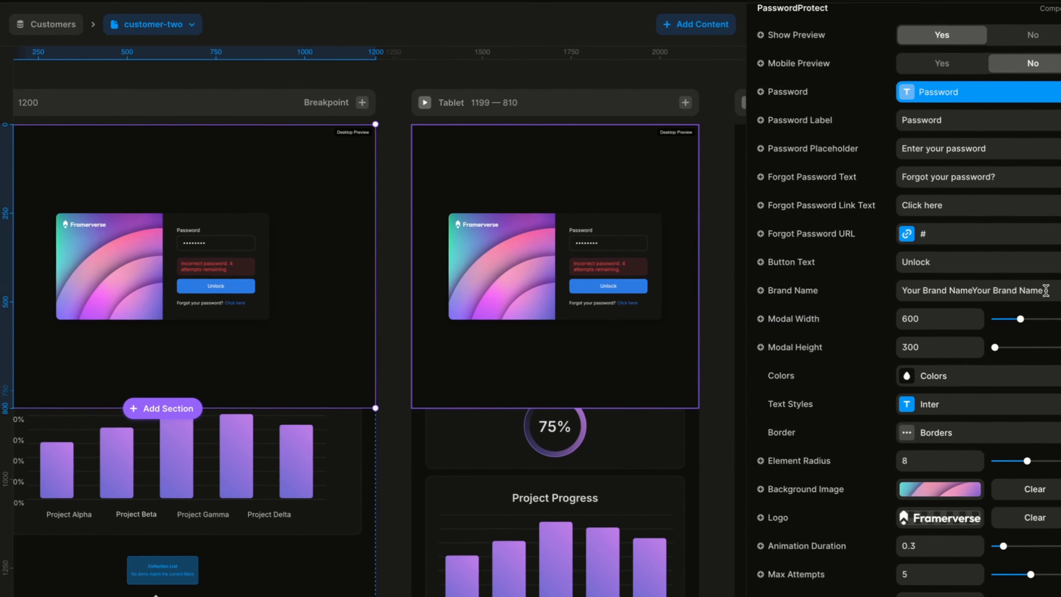
Step: Set the desktop component's Brand Name to Framerverse
{"action": "left_click_drag", "start_coordinate": [768, 271], "coordinate": [888, 271]}
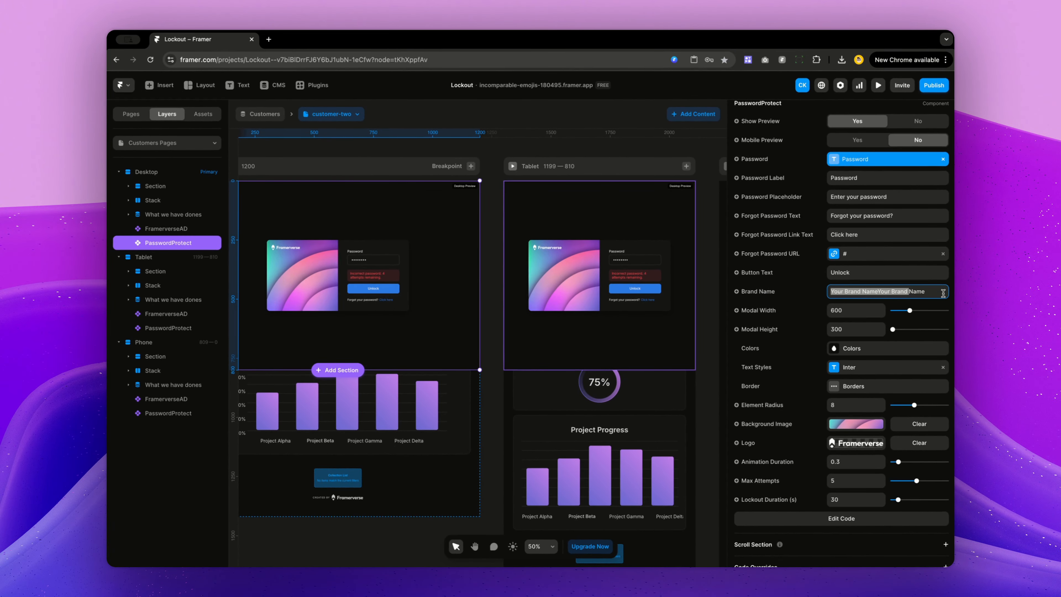
{"action": "left_click_drag", "start_coordinate": [943, 293], "coordinate": [929, 289]}
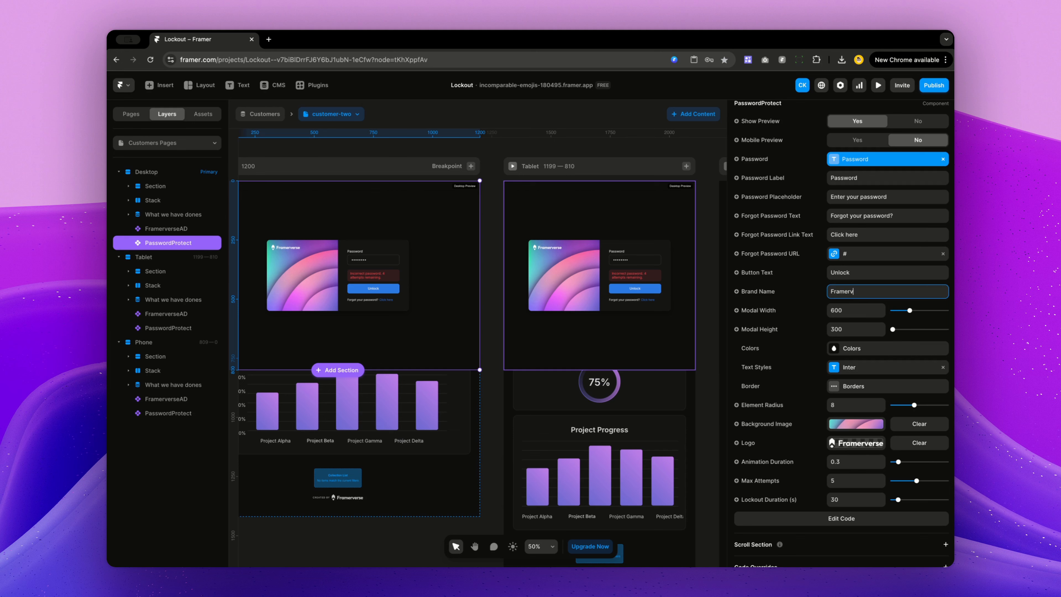
{"action": "type", "text": "Framerverse"}
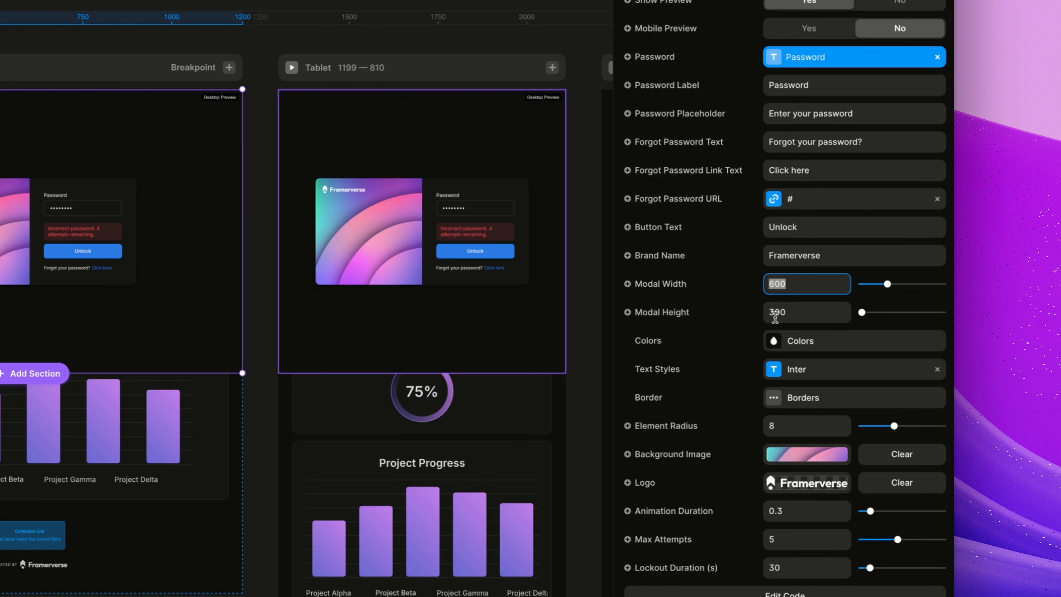
Step: Change the Modal Height to 500 and then back to 300
{"action": "left_click", "coordinate": [782, 311]}
{"action": "type", "text": "500"}
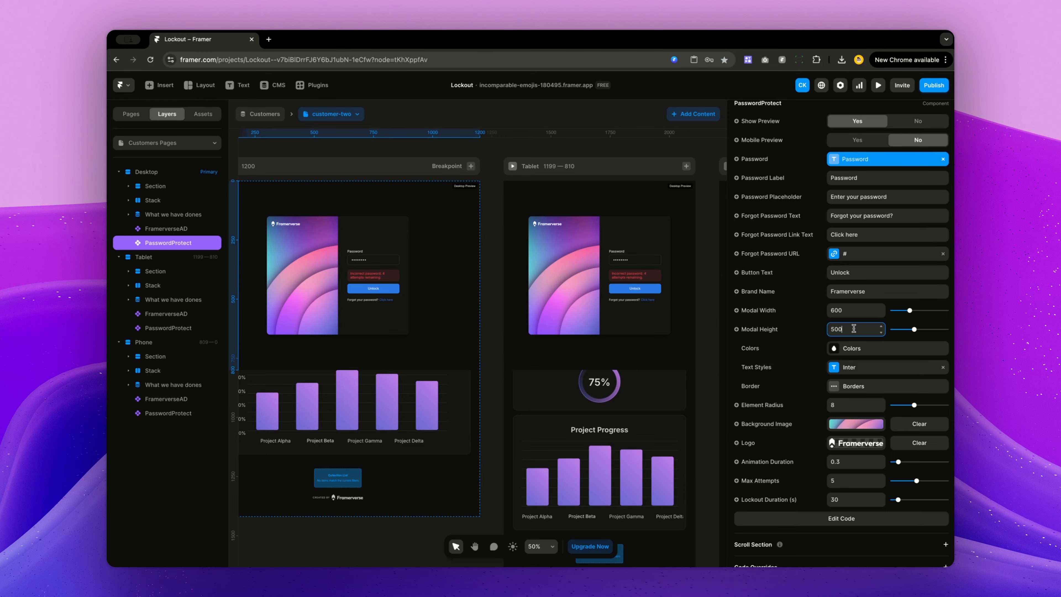
{"action": "type", "text": "300"}
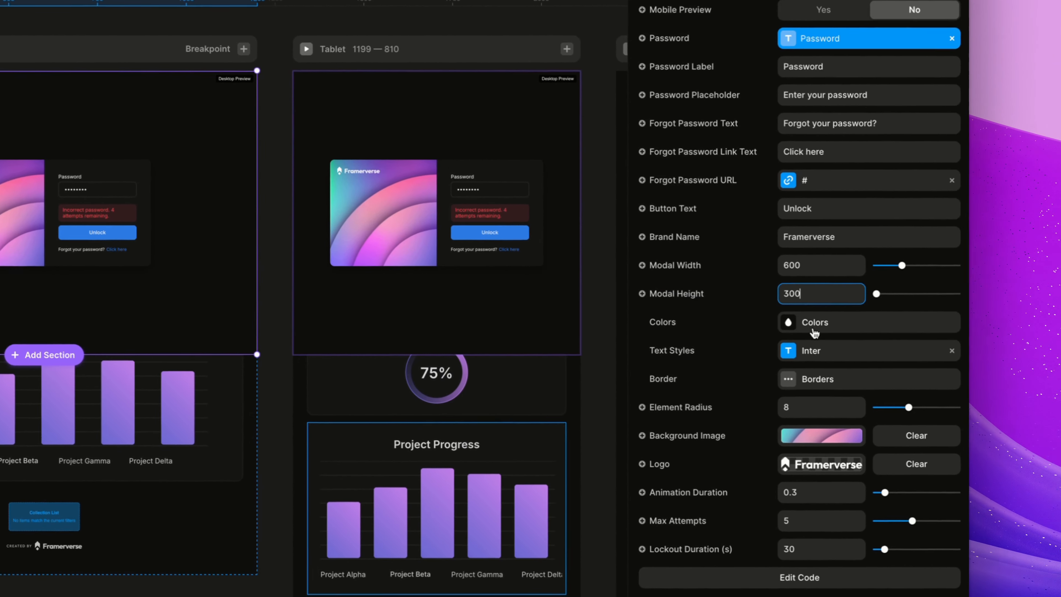
Step: Open the component's Colors and Border settings to review the modal's appearance options
{"action": "scroll", "coordinate": [798, 326], "scroll_direction": "down", "scroll_amount": 1}
{"action": "left_click", "coordinate": [786, 296]}
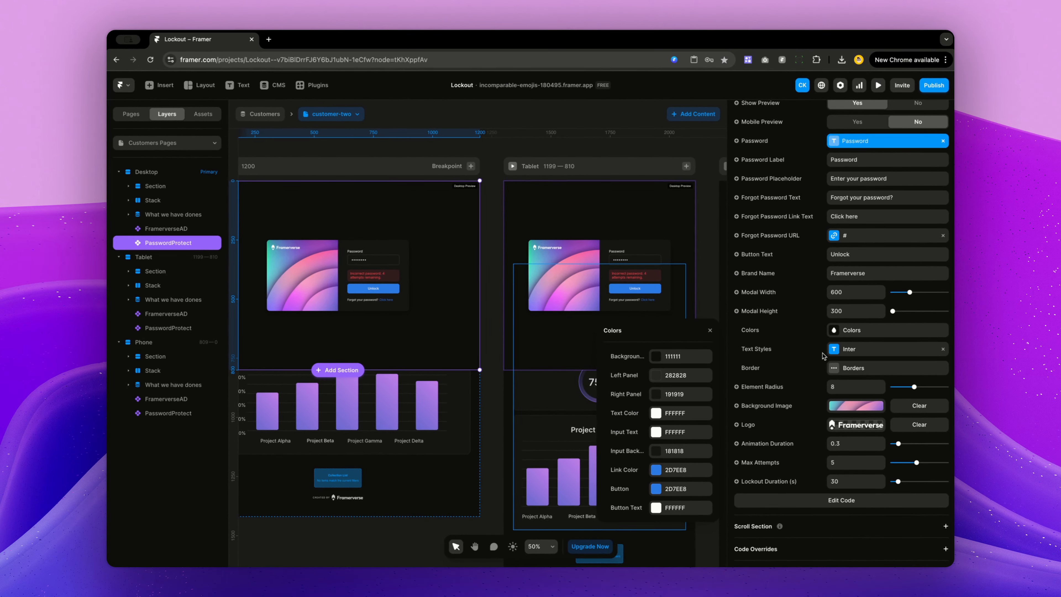
{"action": "left_click", "coordinate": [817, 356]}
{"action": "left_click", "coordinate": [832, 351]}
{"action": "left_click", "coordinate": [844, 366]}
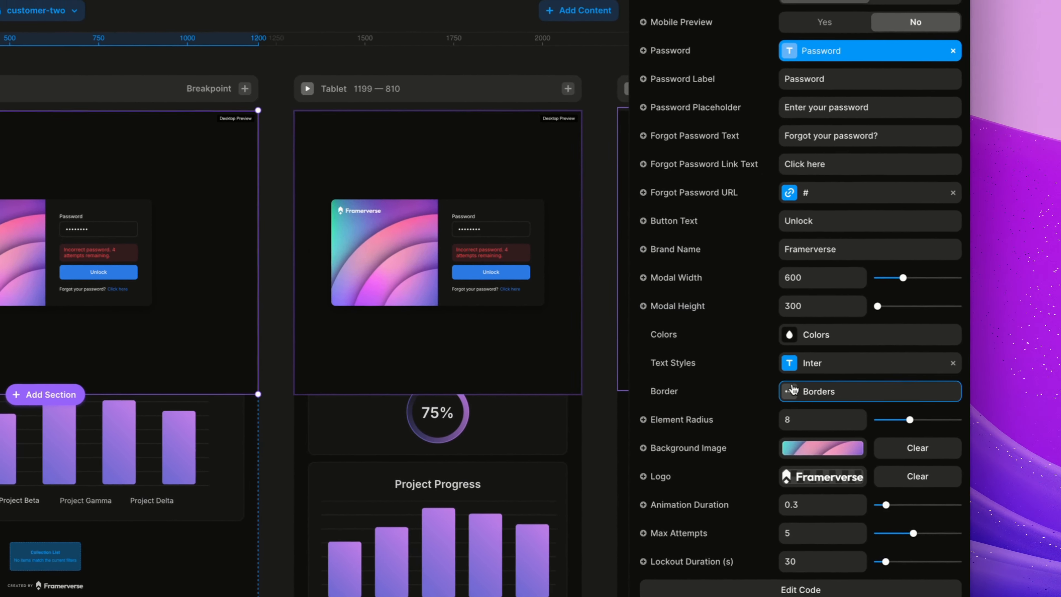
{"action": "left_click", "coordinate": [880, 379]}
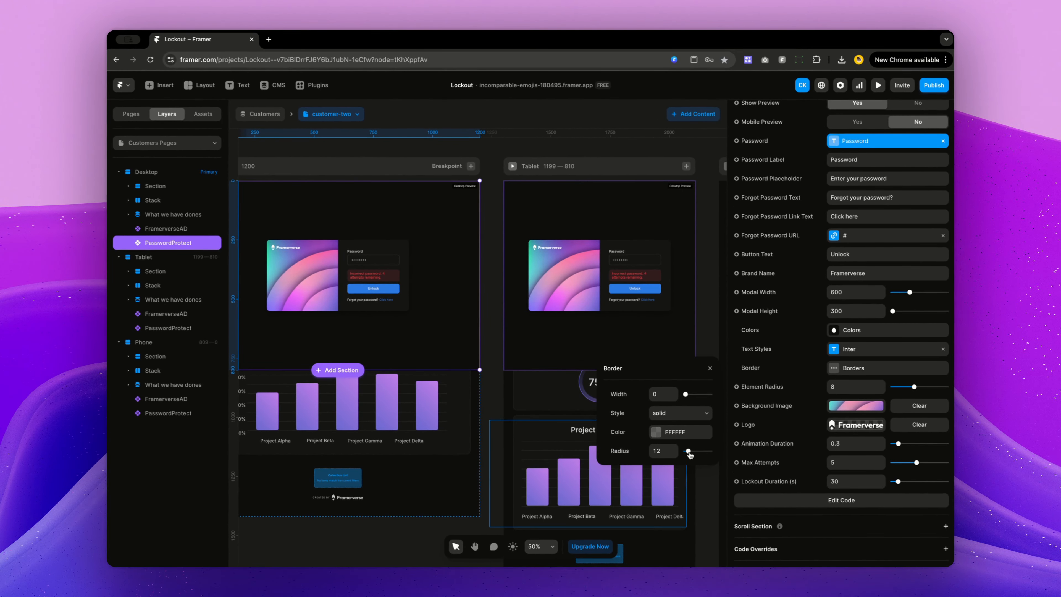
{"action": "left_click_drag", "start_coordinate": [685, 451], "coordinate": [689, 451]}
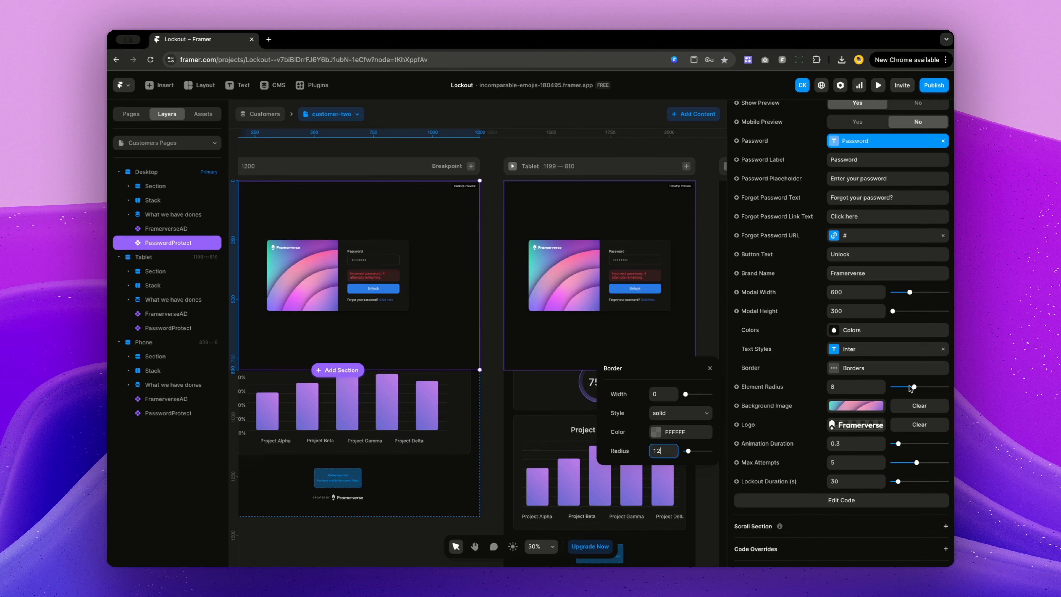
Step: Set the Element Radius to 20 and then back to 8
{"action": "left_click_drag", "start_coordinate": [916, 387], "coordinate": [946, 387]}
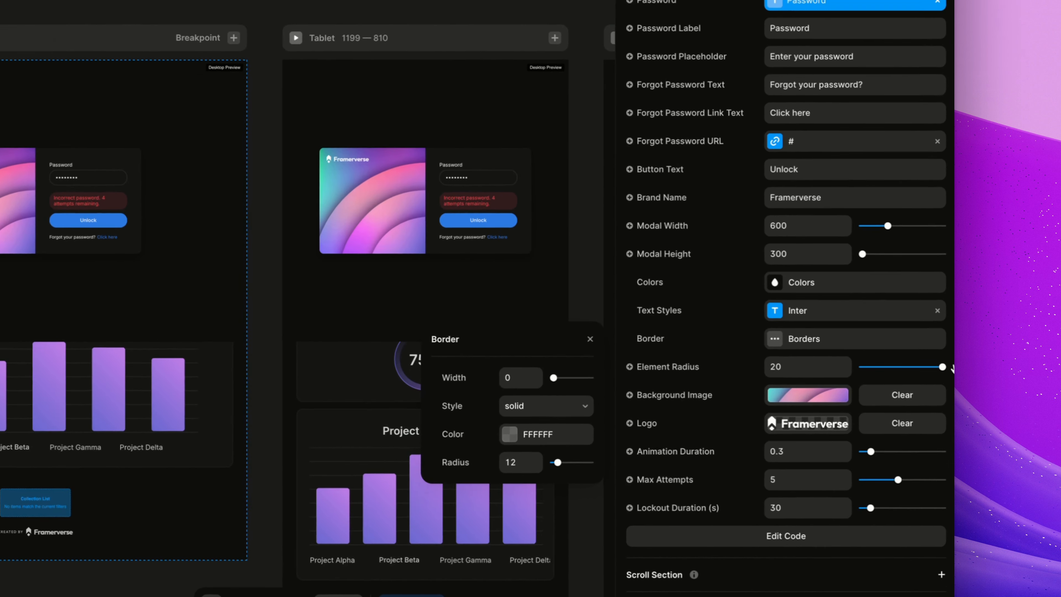
{"action": "left_click", "coordinate": [92, 144]}
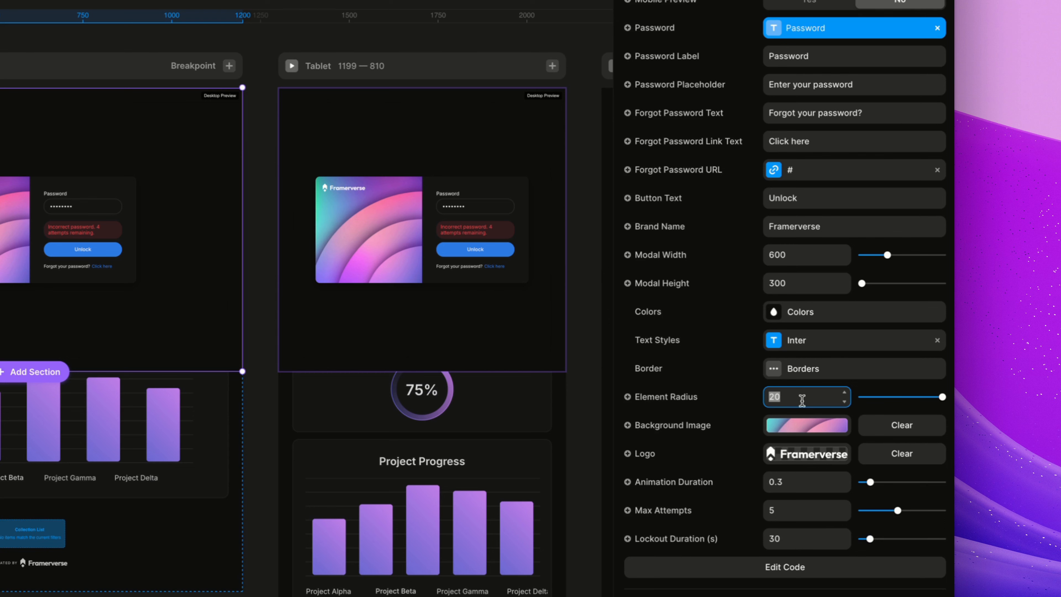
{"action": "key", "text": "Return"}
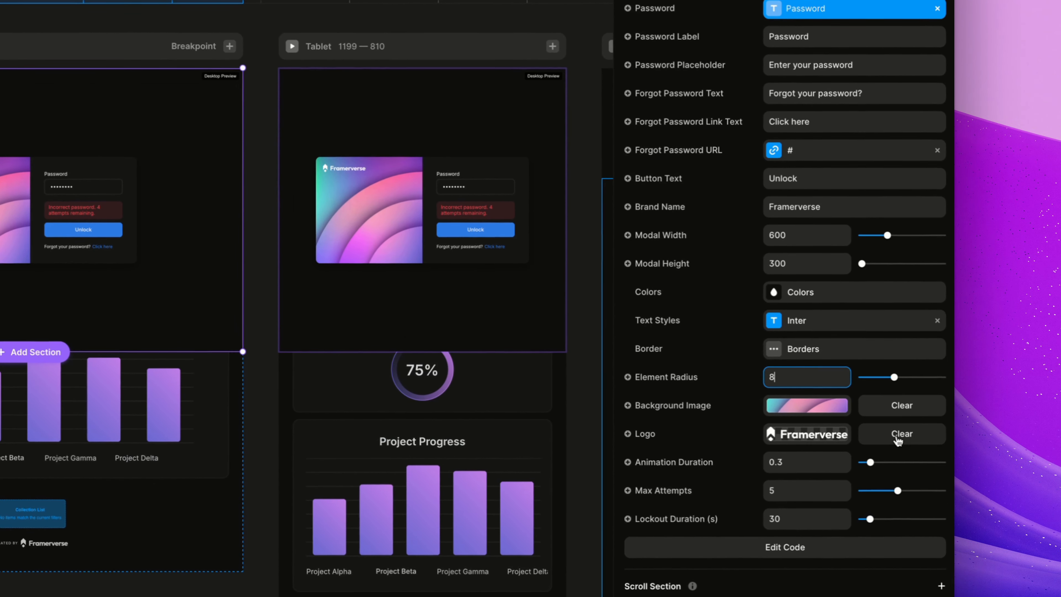
Step: Clear the component's logo image and undo the removal
{"action": "left_click", "coordinate": [901, 434]}
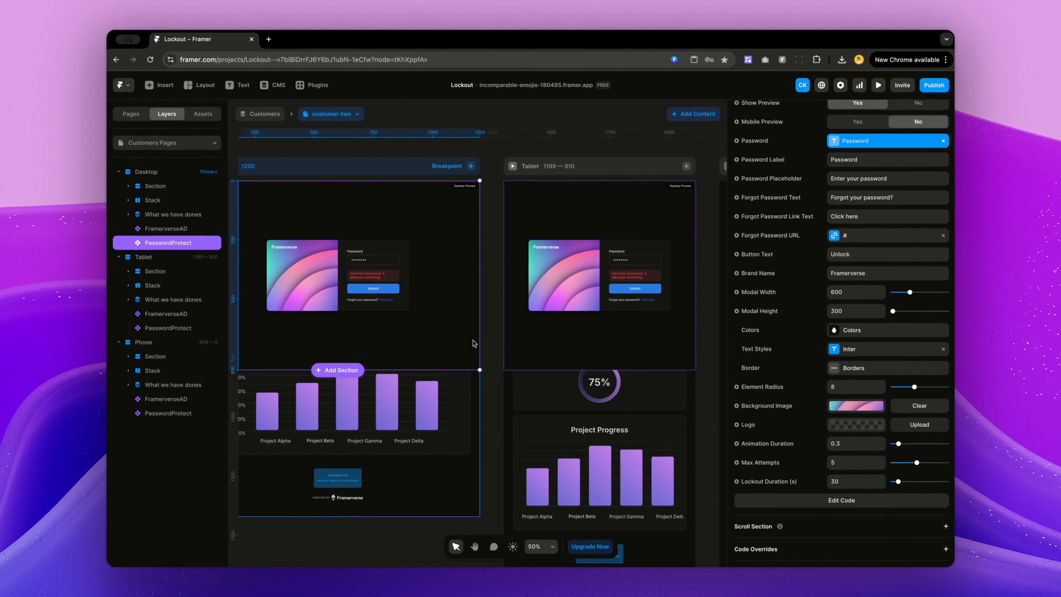
{"action": "key", "text": "super+z"}
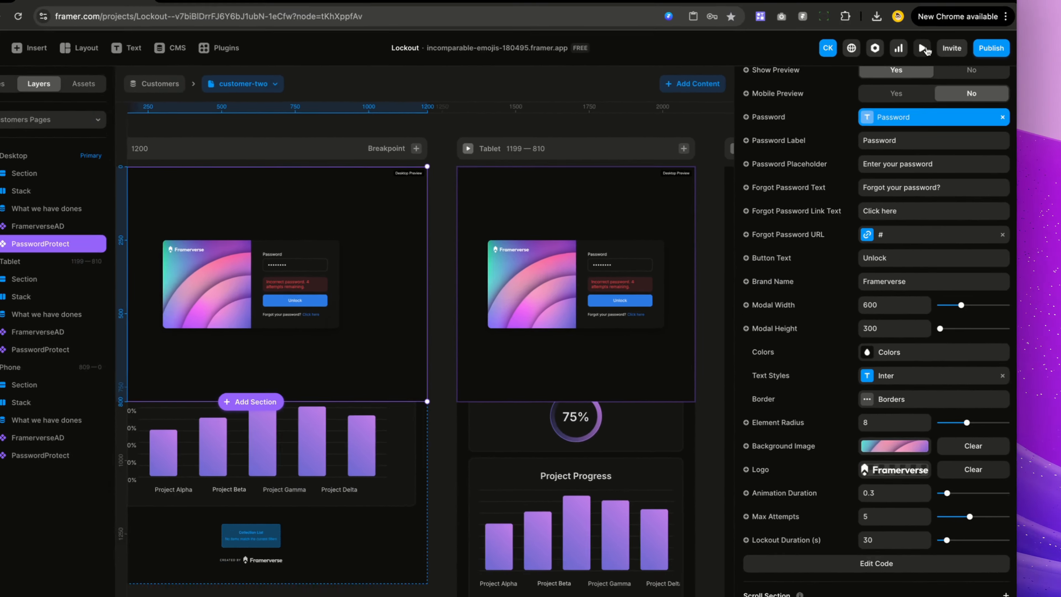
Step: Preview the customer dashboard page and open the browser's developer tools on it
{"action": "left_click", "coordinate": [924, 48]}
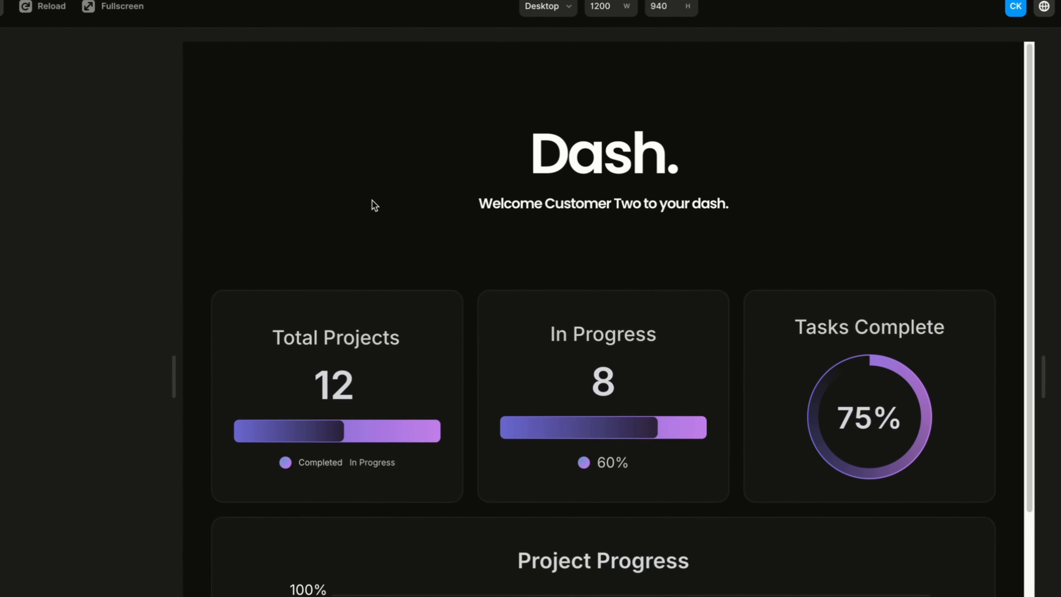
{"action": "right_click", "coordinate": [375, 211]}
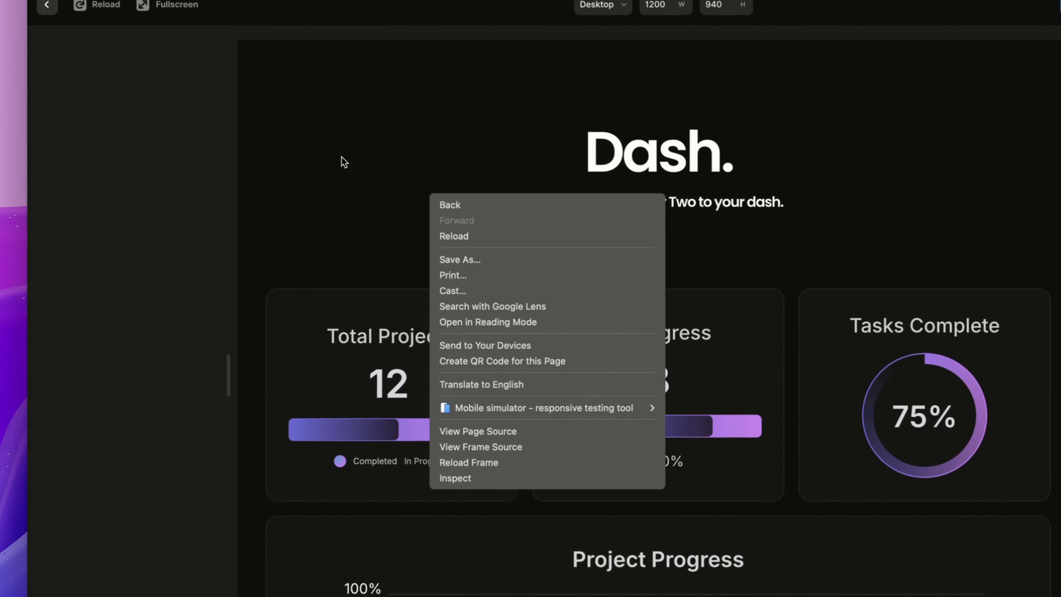
{"action": "right_click", "coordinate": [311, 110]}
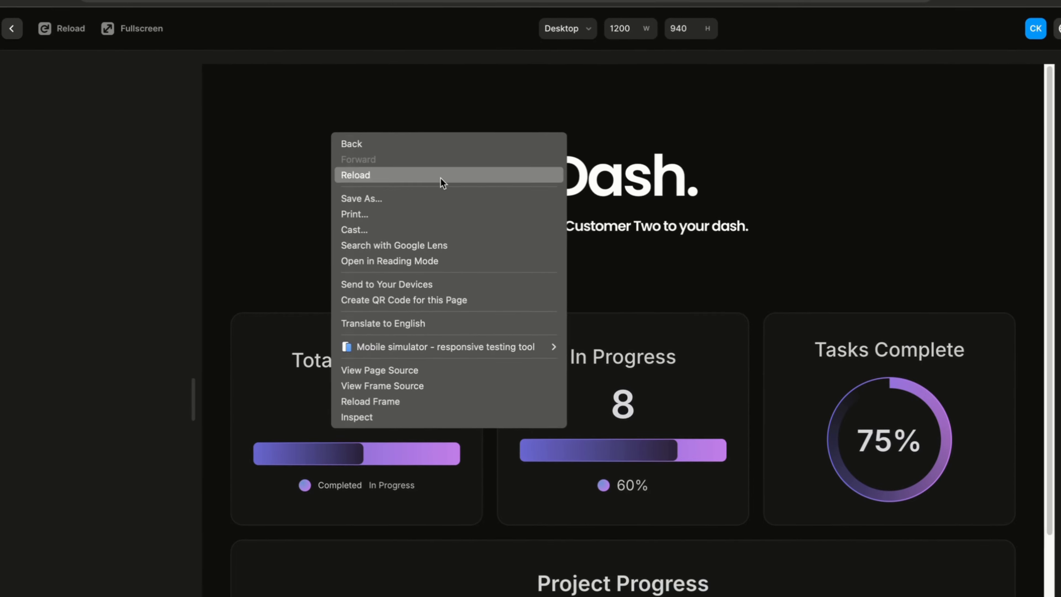
{"action": "left_click", "coordinate": [431, 419]}
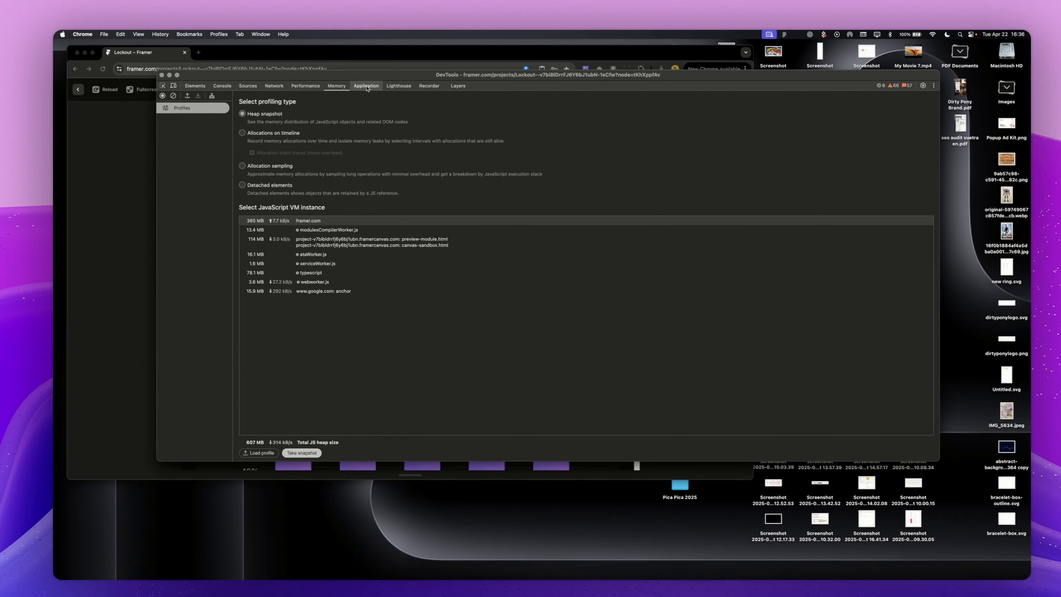
Step: Delete all password-protect session keys from the project canvas origin's local storage
{"action": "left_click", "coordinate": [367, 86]}
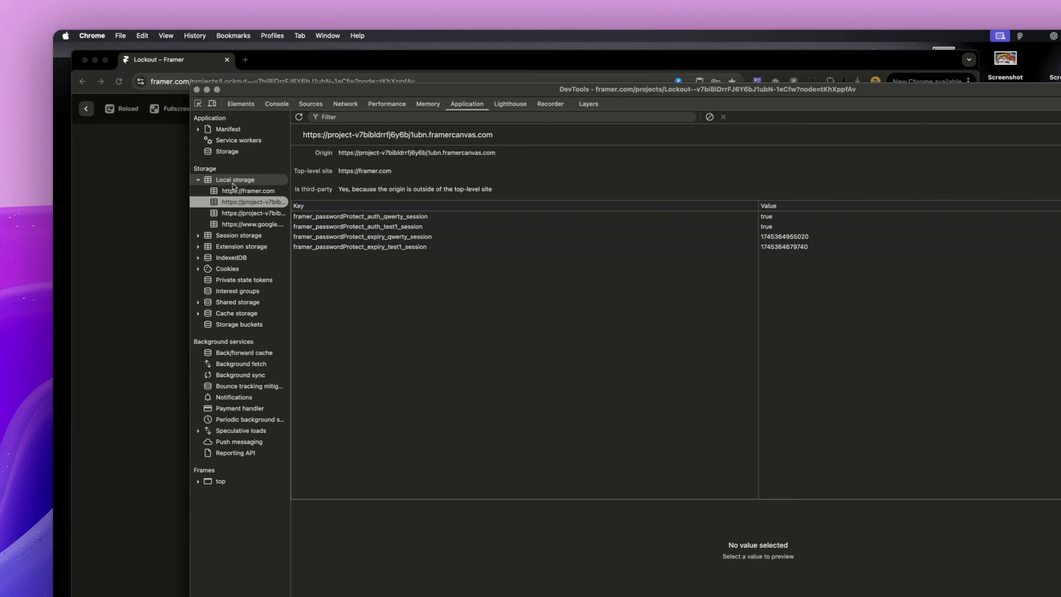
{"action": "left_click", "coordinate": [202, 147]}
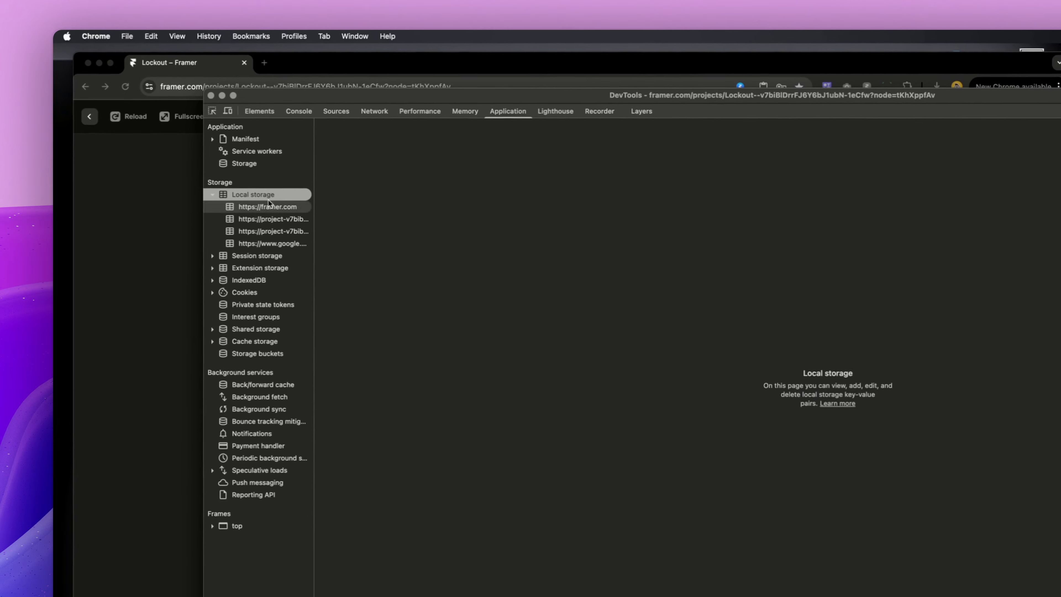
{"action": "left_click", "coordinate": [270, 206]}
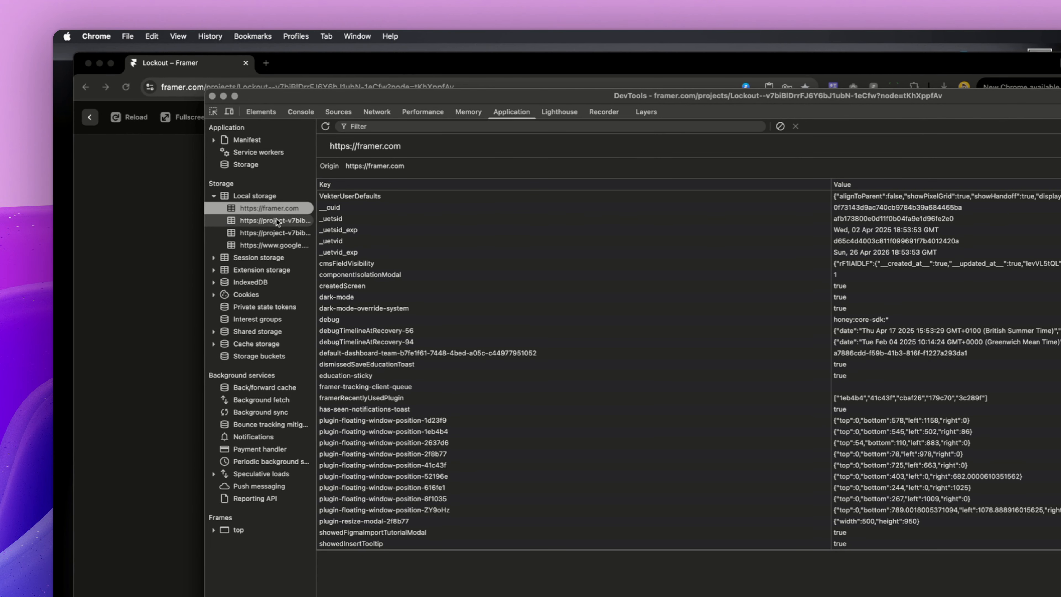
{"action": "left_click", "coordinate": [257, 224]}
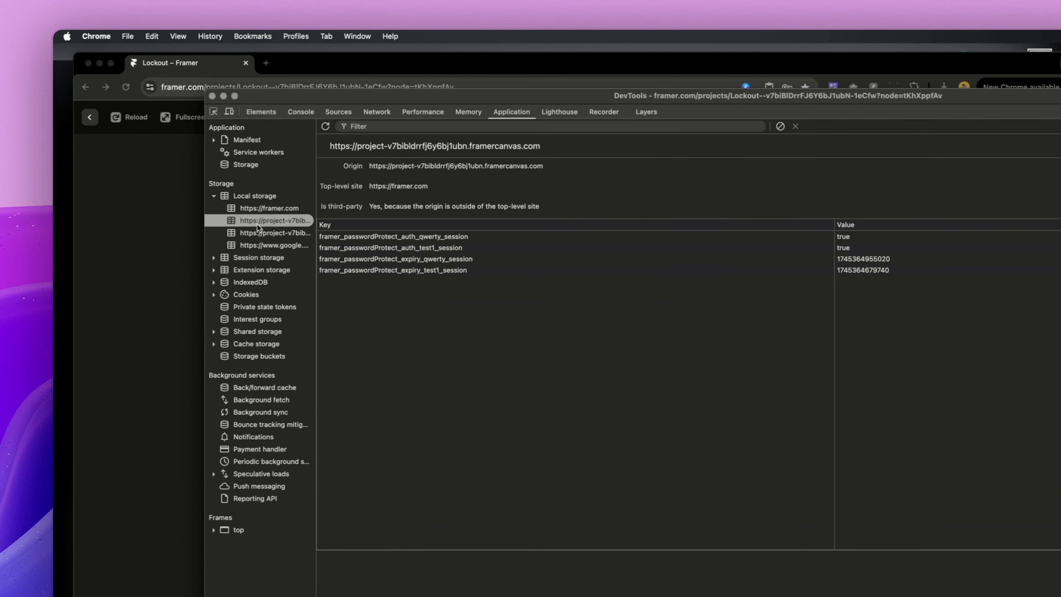
{"action": "left_click", "coordinate": [394, 237]}
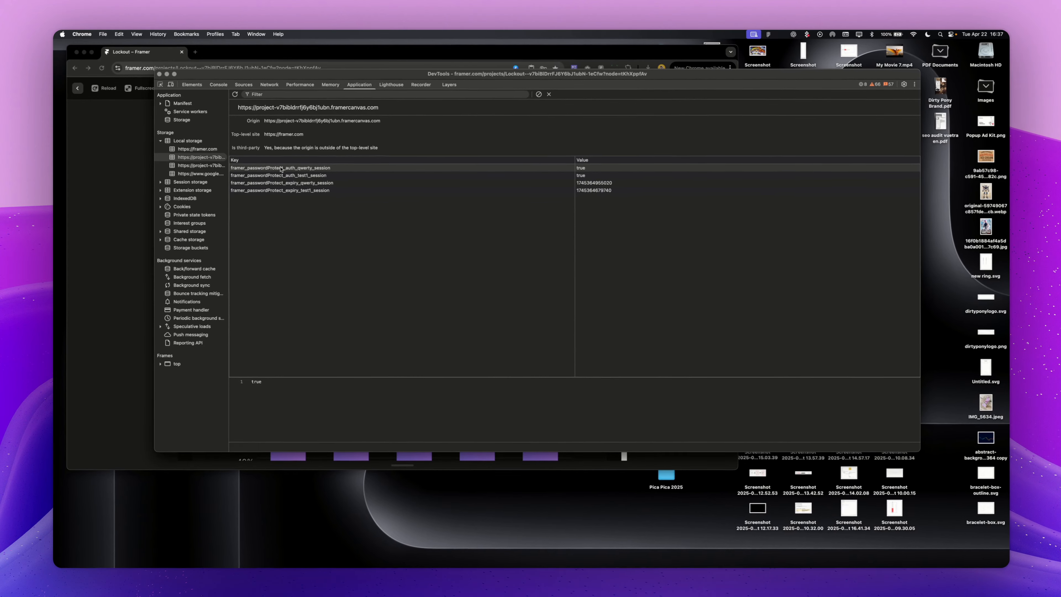
{"action": "key", "text": "Delete"}
{"action": "key", "text": "Delete"}
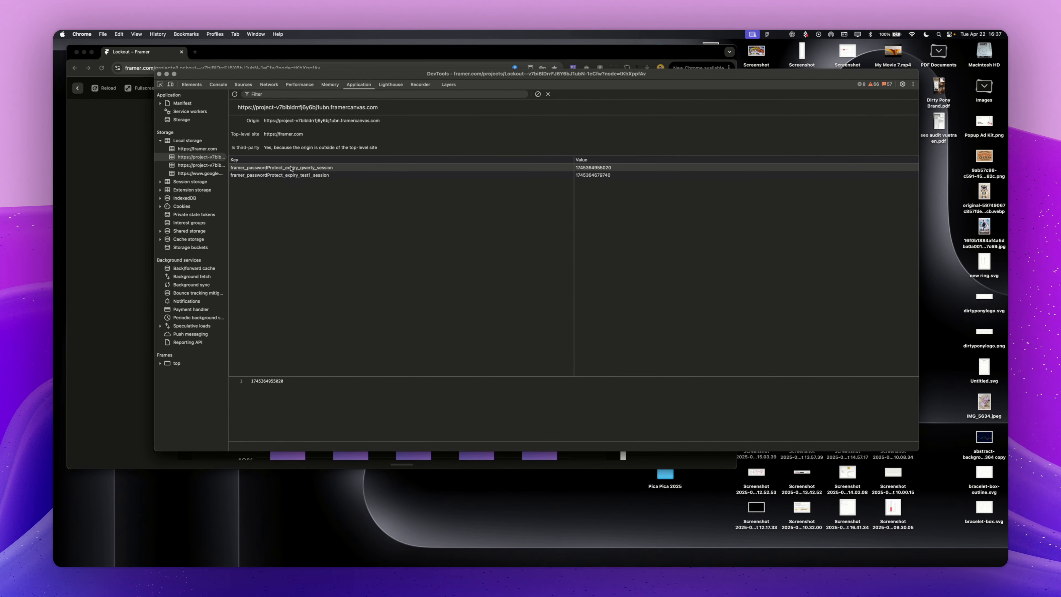
{"action": "key", "text": "Delete"}
{"action": "key", "text": "Delete"}
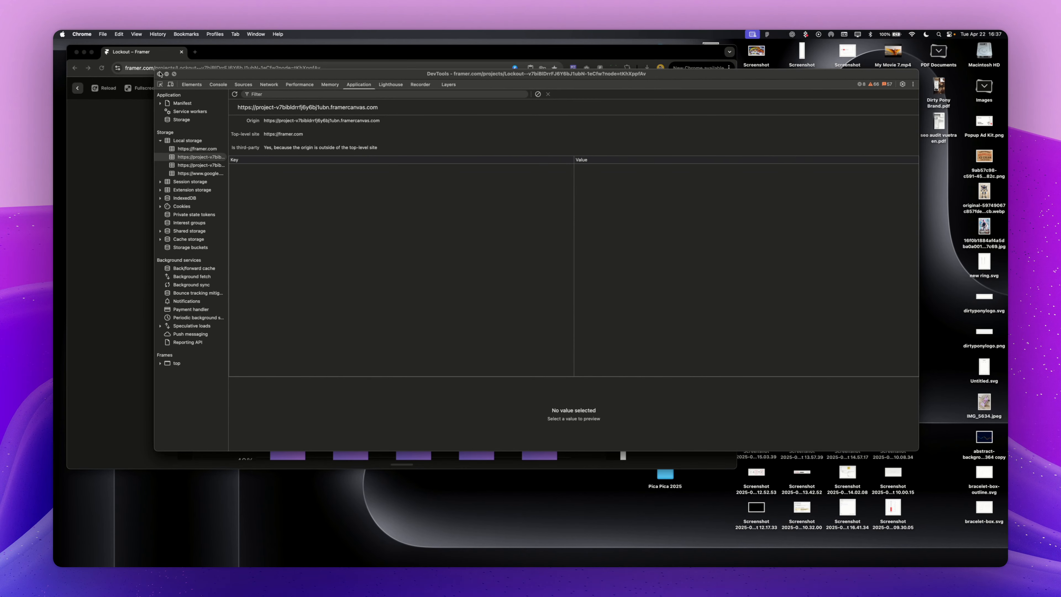
Step: Close developer tools, reload the preview, and return to the editor
{"action": "left_click", "coordinate": [160, 74]}
{"action": "left_click", "coordinate": [105, 88]}
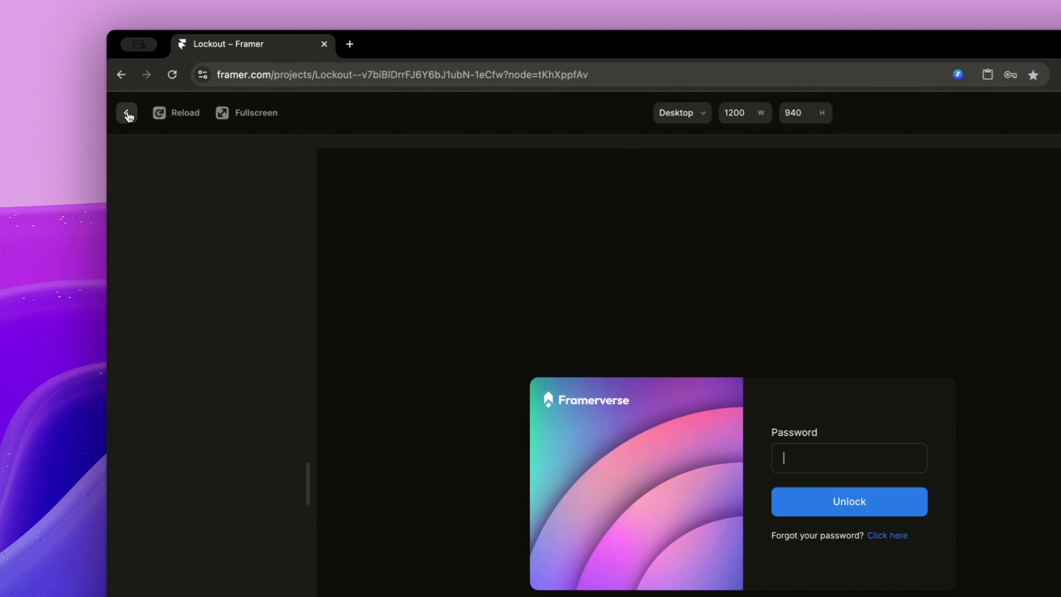
{"action": "left_click", "coordinate": [128, 115]}
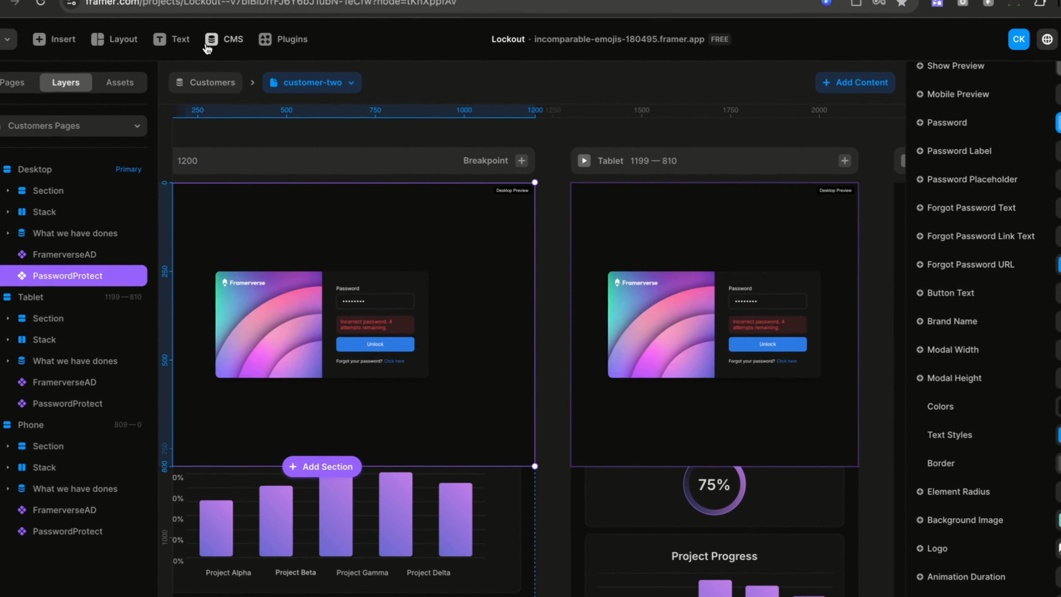
Step: Open the Customers CMS collection to view the Customer Two item's password
{"action": "left_click", "coordinate": [207, 48]}
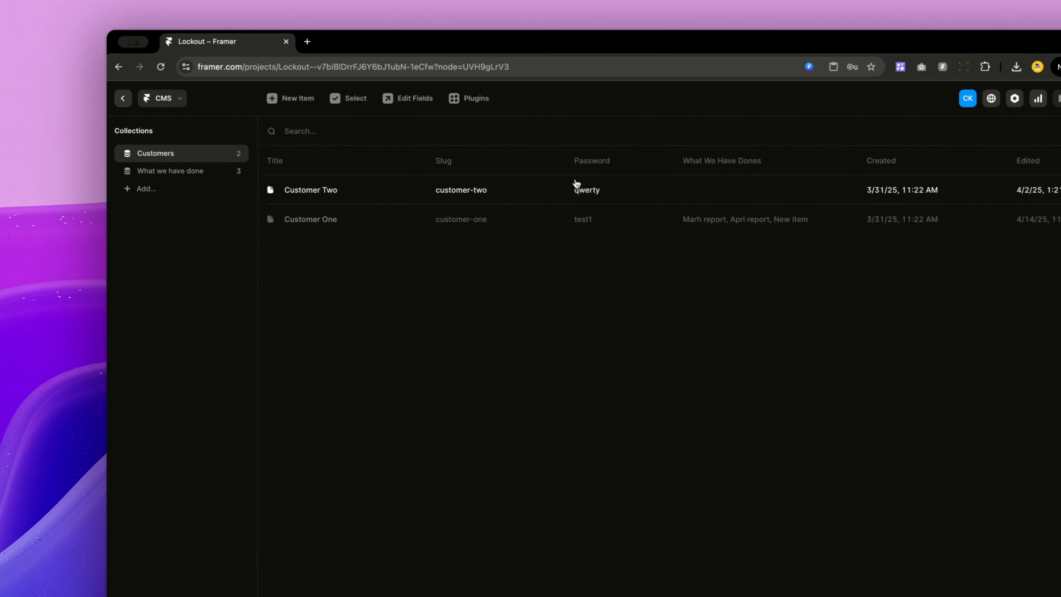
{"action": "left_click", "coordinate": [615, 198]}
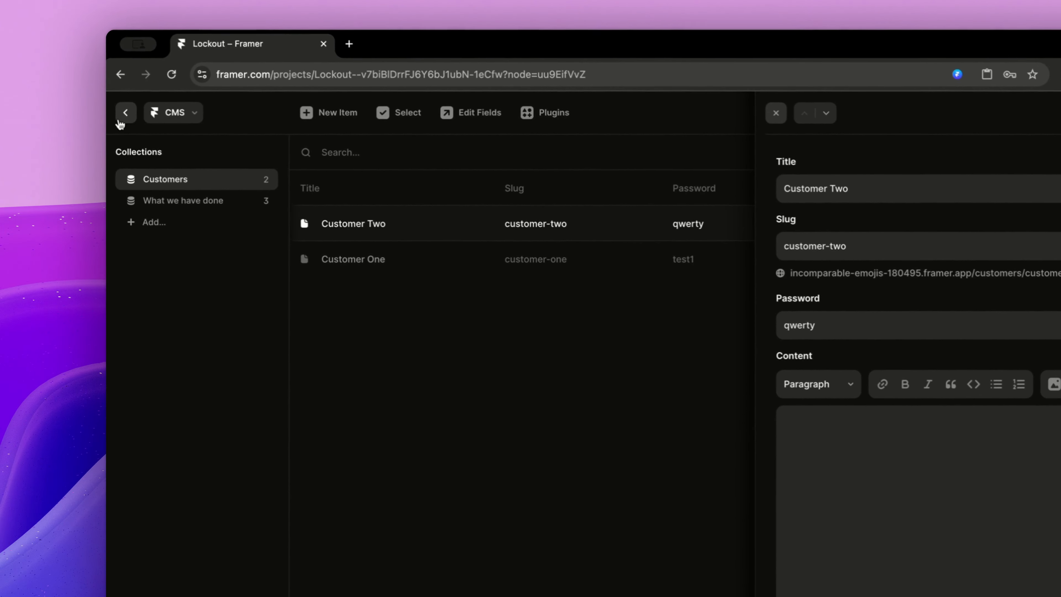
{"action": "left_click", "coordinate": [120, 123]}
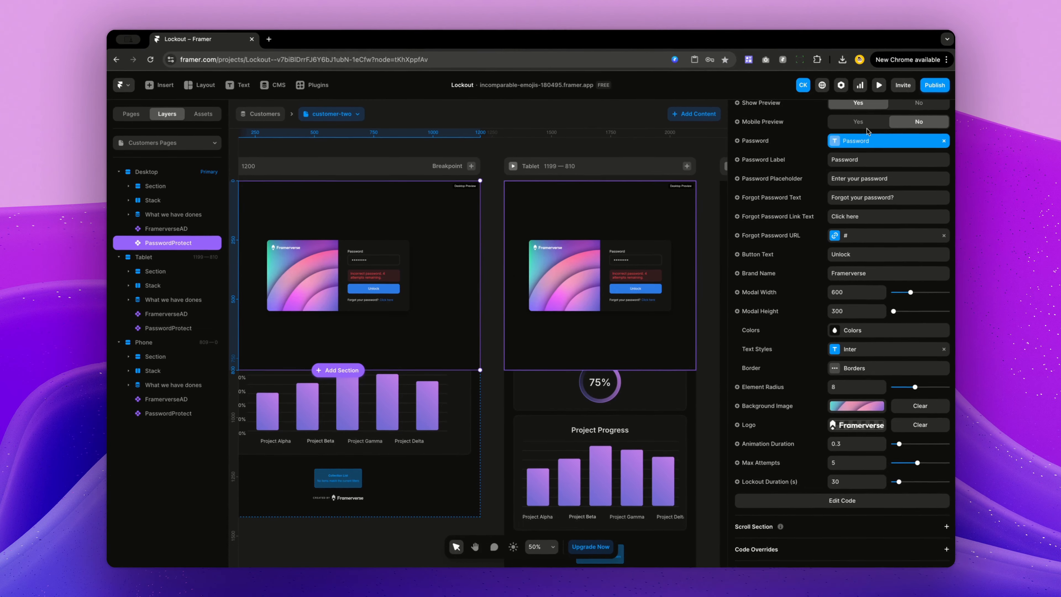
Step: Unlink the component's Password property and reconnect it to the CMS Password variable
{"action": "left_click", "coordinate": [944, 160]}
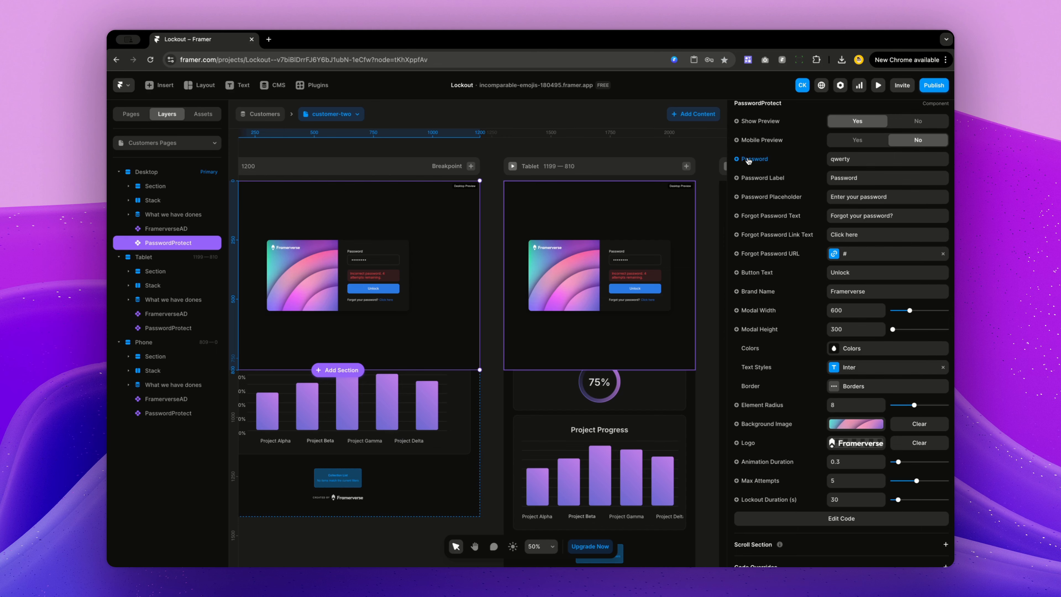
{"action": "left_click", "coordinate": [748, 161]}
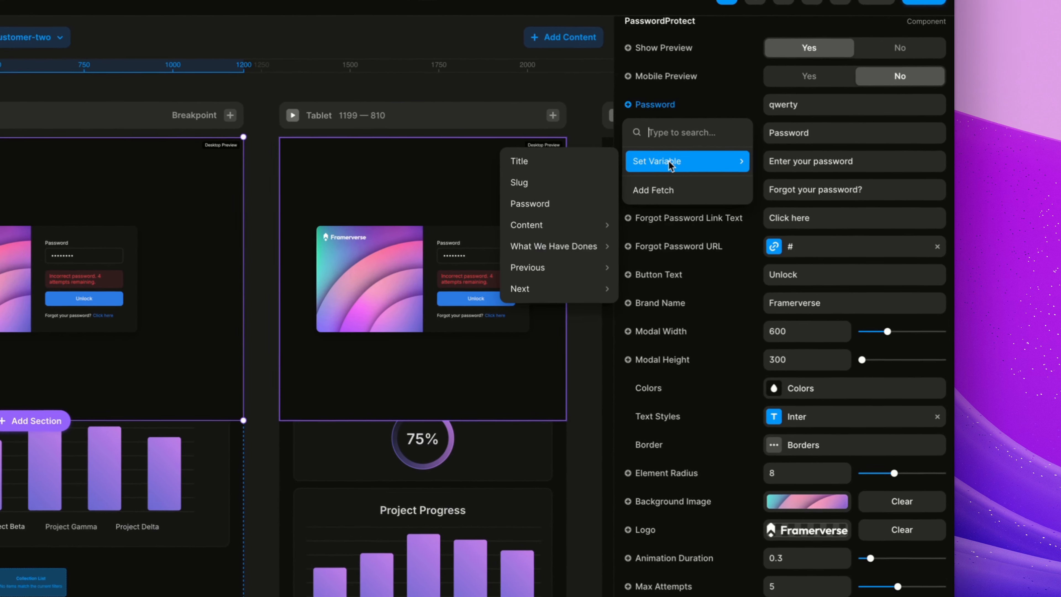
{"action": "mouse_move", "coordinate": [660, 165]}
{"action": "left_click", "coordinate": [590, 208]}
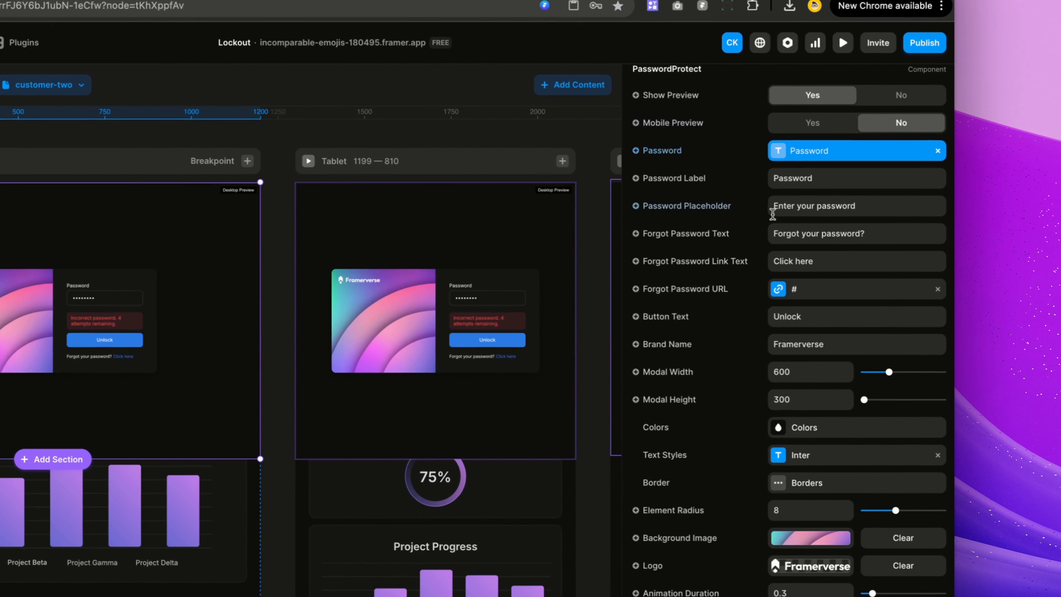
Step: Set the lockout component's width and height to Fit Content
{"action": "scroll", "coordinate": [836, 196], "scroll_direction": "up", "scroll_amount": 10}
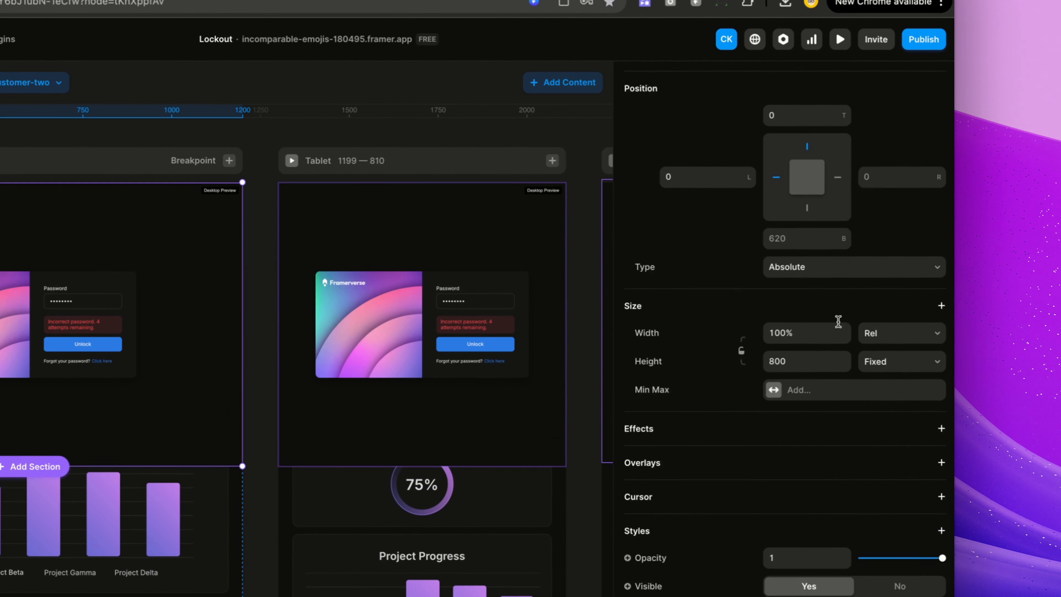
{"action": "left_click", "coordinate": [898, 366]}
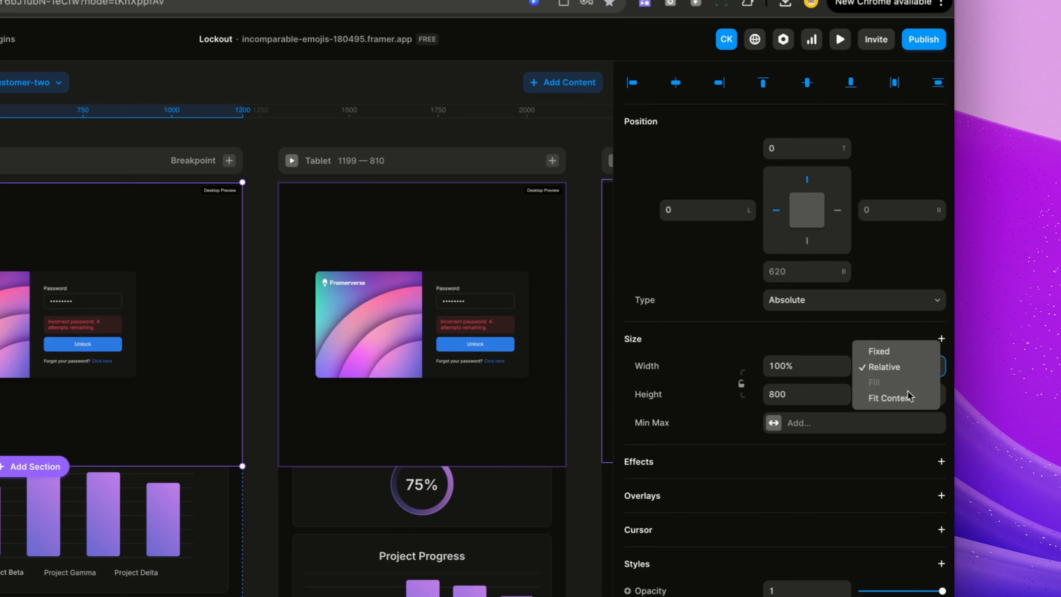
{"action": "left_click", "coordinate": [910, 395]}
{"action": "left_click", "coordinate": [910, 395]}
{"action": "left_click", "coordinate": [910, 443]}
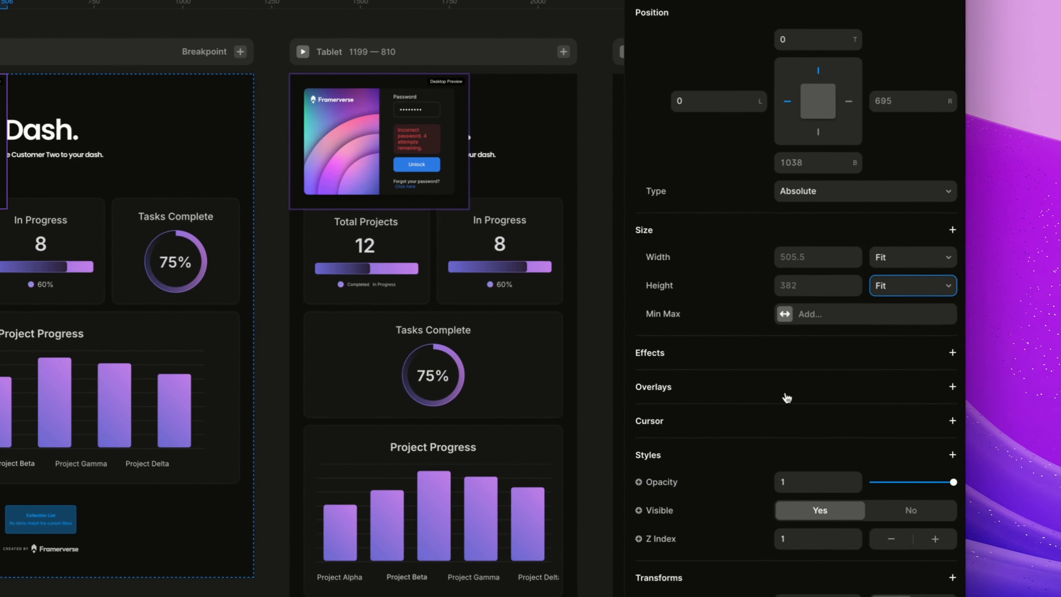
Step: Turn off Show Preview for the desktop lockout component
{"action": "scroll", "coordinate": [1036, 489], "scroll_direction": "down", "scroll_amount": 10}
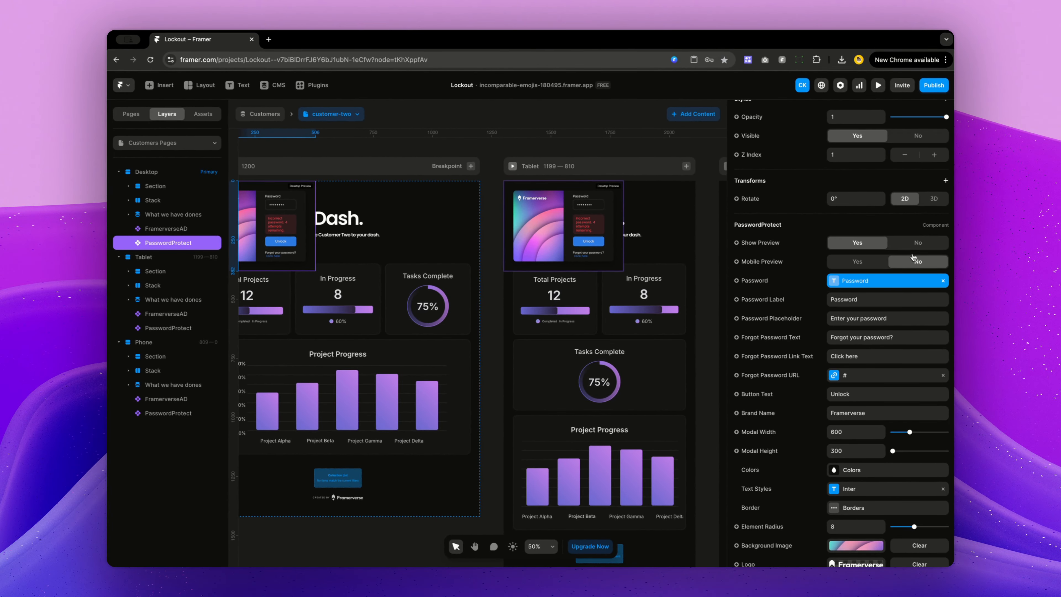
{"action": "left_click", "coordinate": [919, 243]}
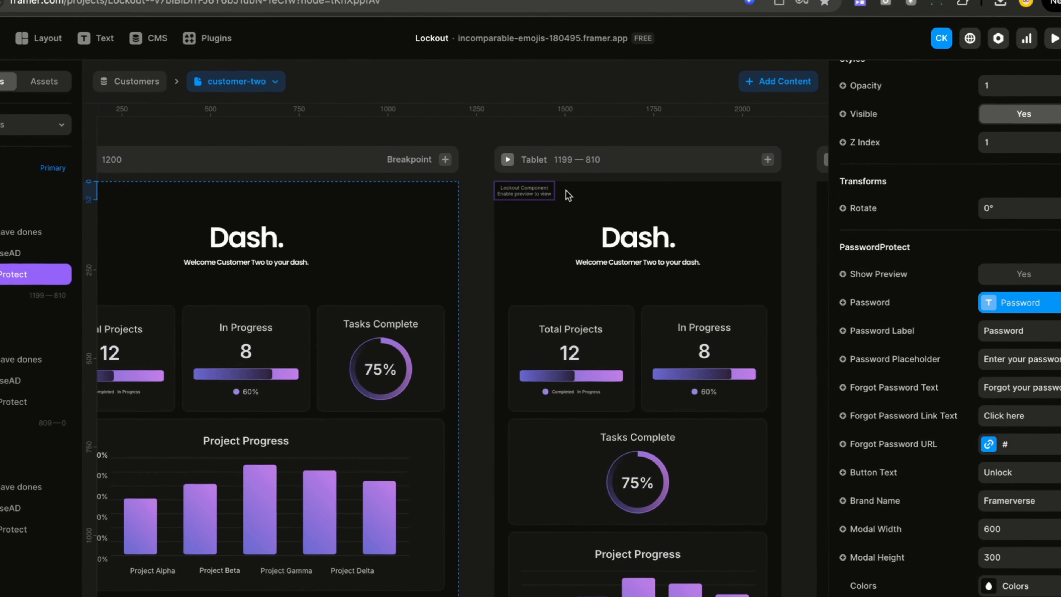
{"action": "left_click", "coordinate": [528, 197]}
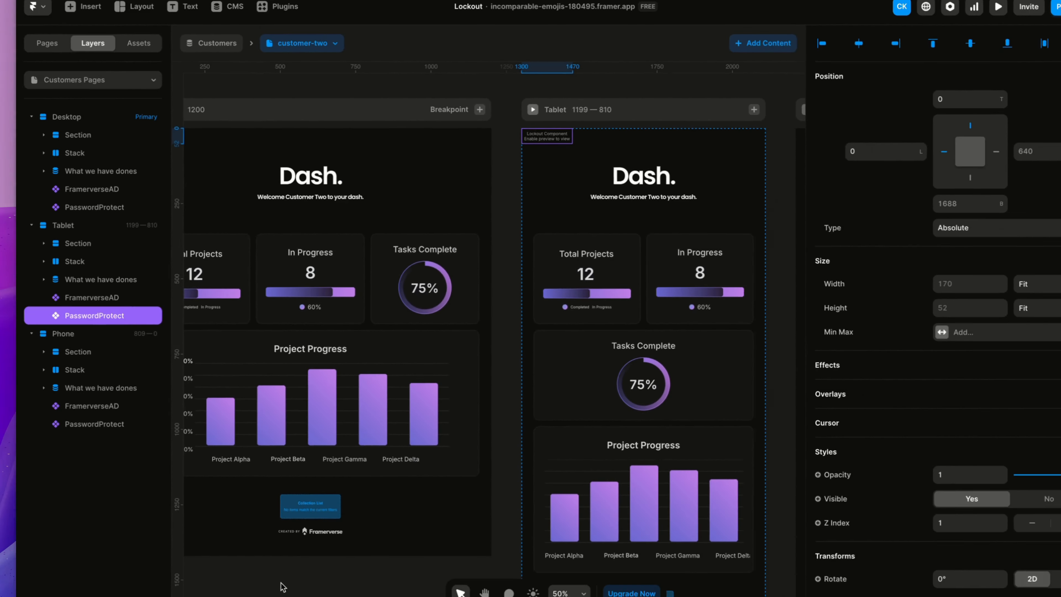
{"action": "key", "text": "space"}
{"action": "left_click_drag", "start_coordinate": [338, 544], "coordinate": [520, 551]}
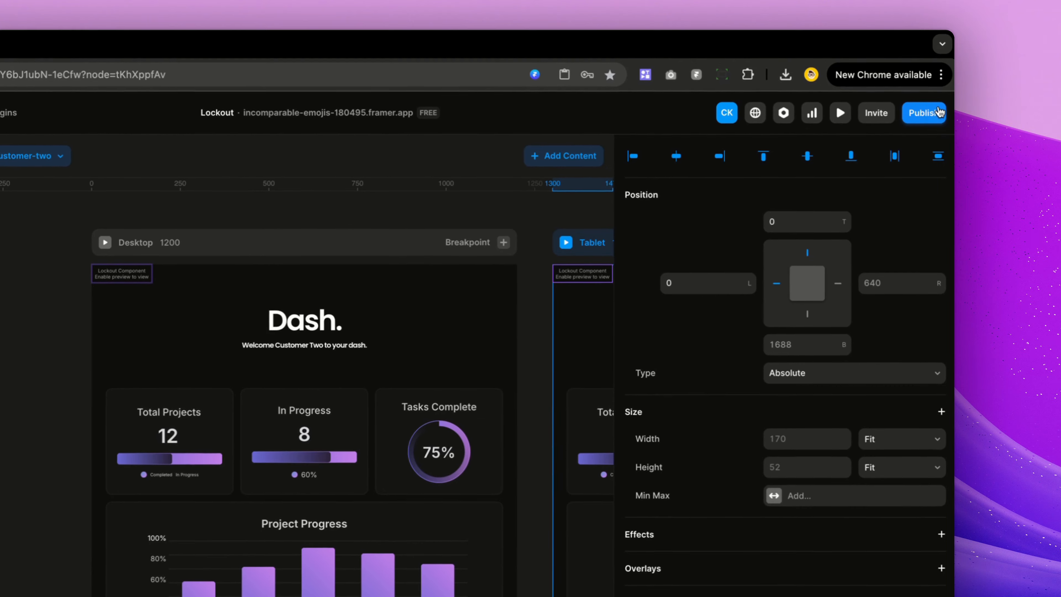
Step: Publish the site and open the live customer-two page
{"action": "left_click", "coordinate": [939, 115]}
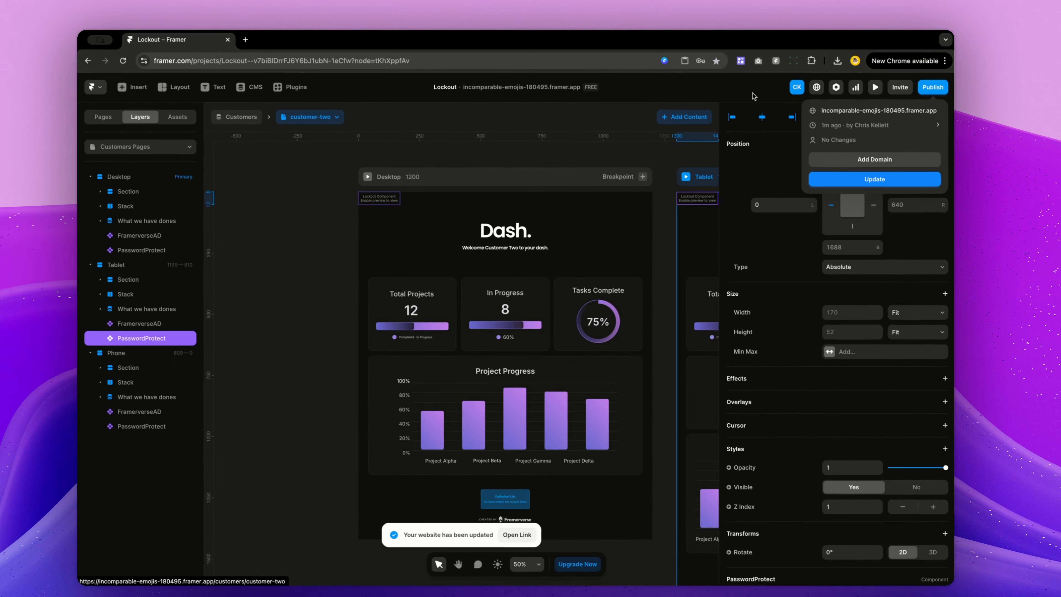
{"action": "left_click", "coordinate": [863, 108]}
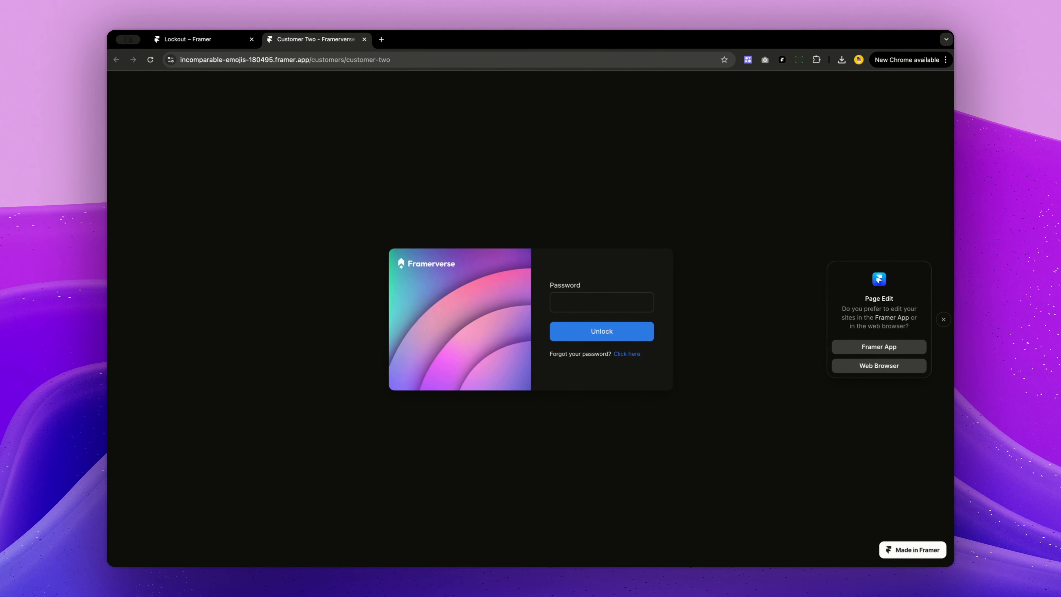
Step: Switch back to the editor tab and select the desktop lockout component
{"action": "left_click", "coordinate": [190, 39]}
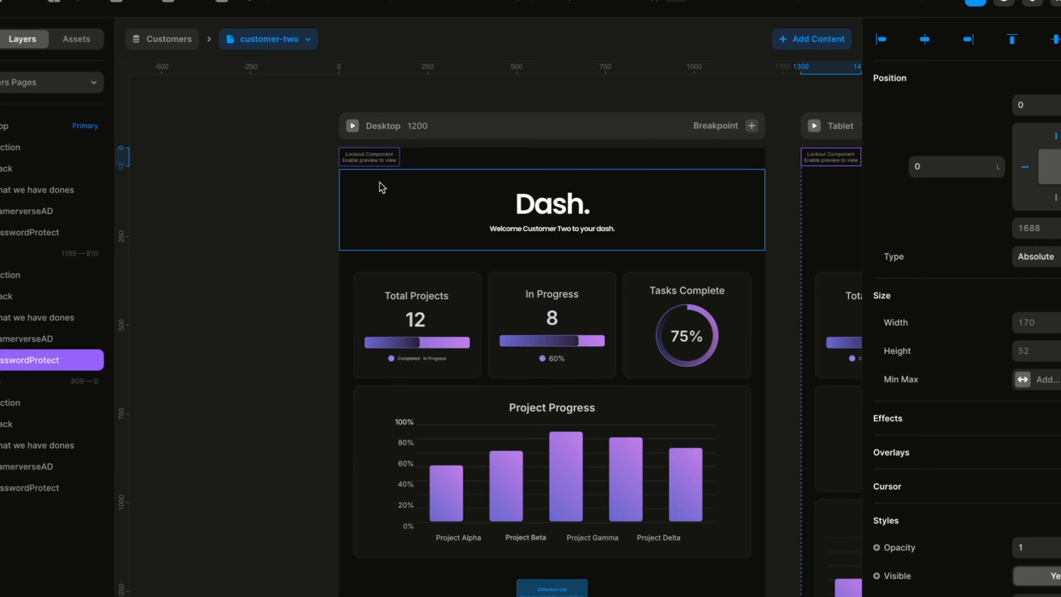
{"action": "left_click", "coordinate": [533, 182]}
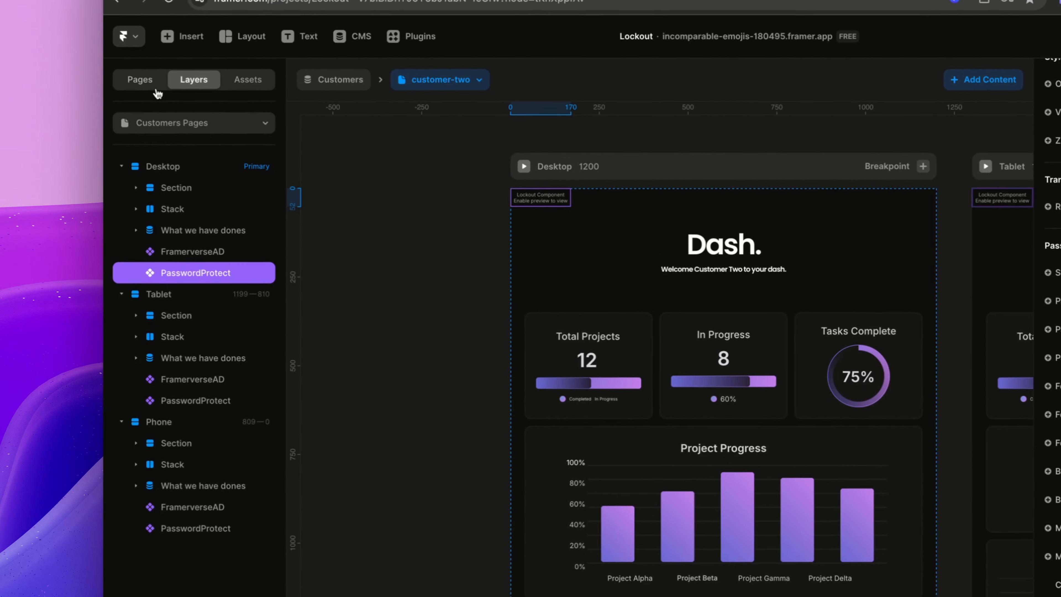
{"action": "left_click", "coordinate": [156, 89]}
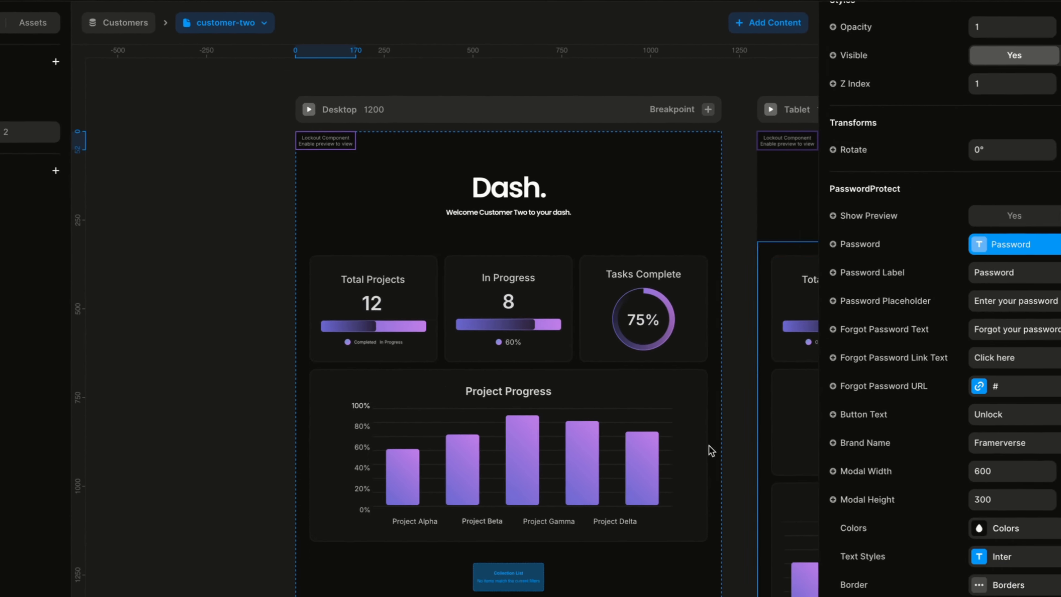